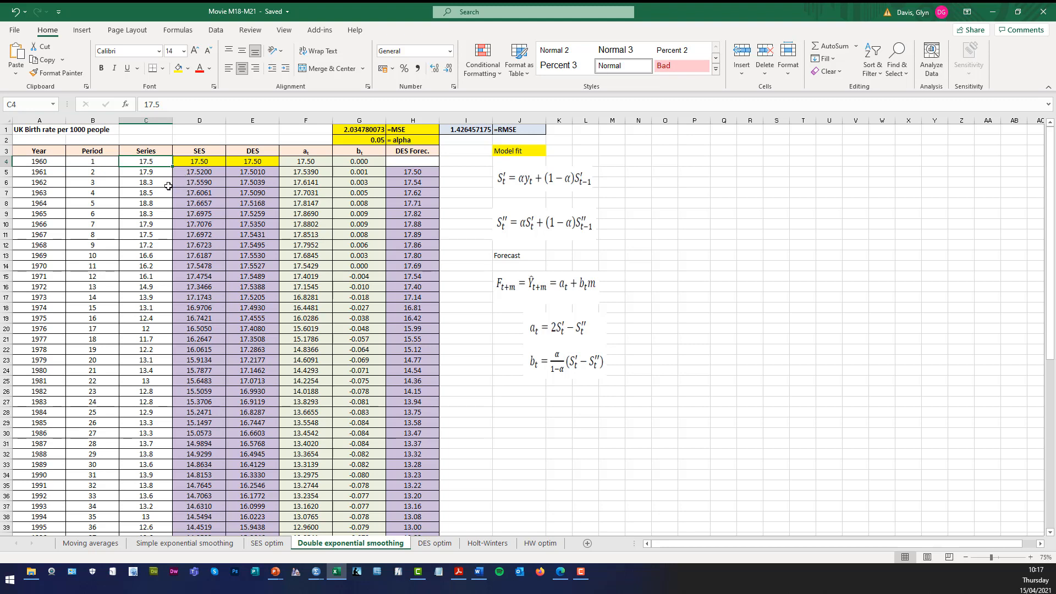
# Review the UK birth-rate series from 1961 to 2018 and the five forecast periods for 2019 to 2023.
pyautogui.click(52, 171)
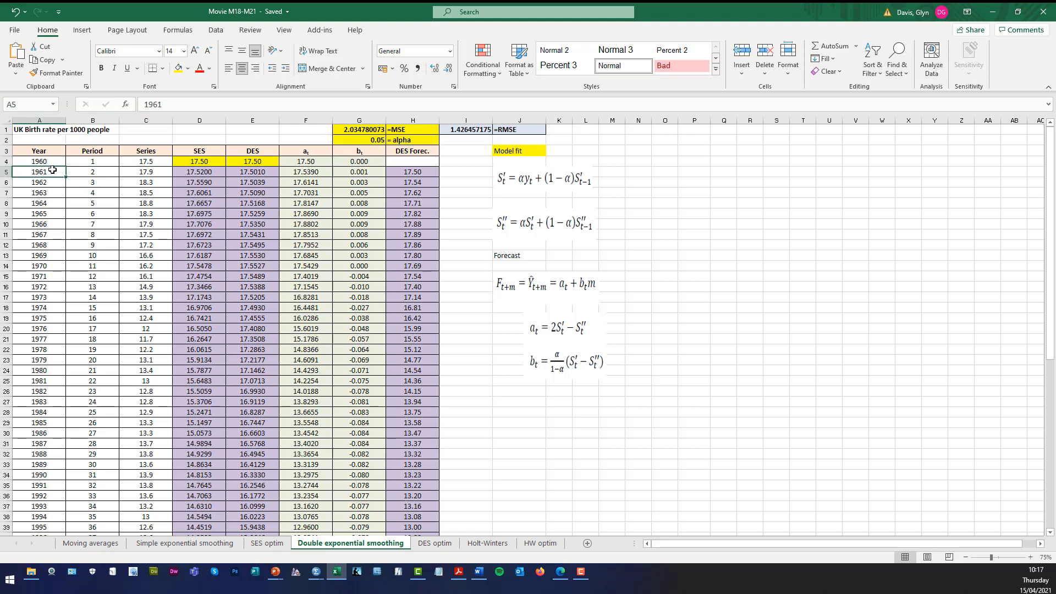
pyautogui.click(146, 172)
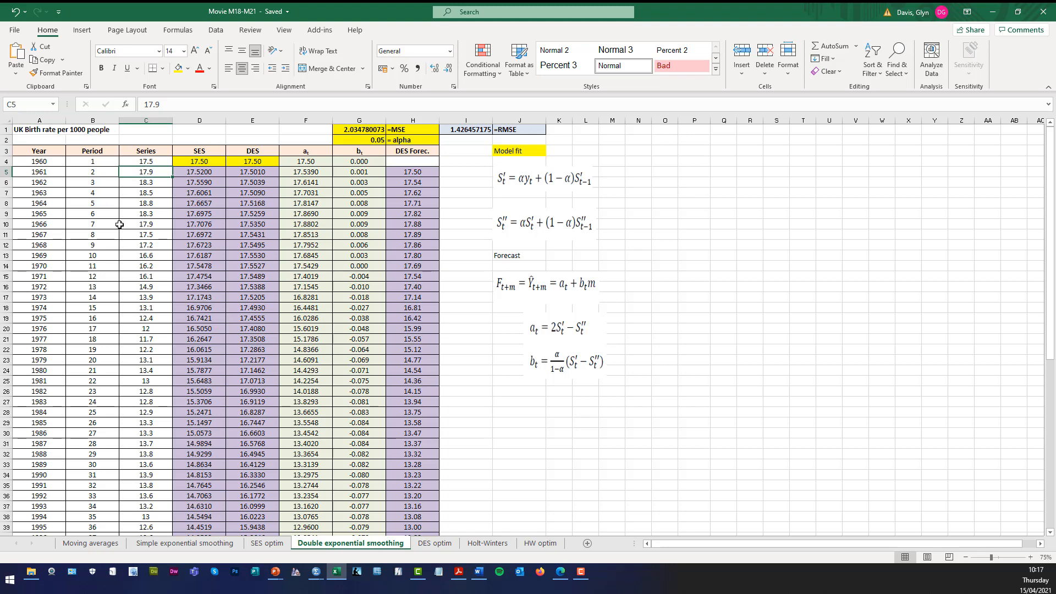
pyautogui.scroll(-8, 93, 275)
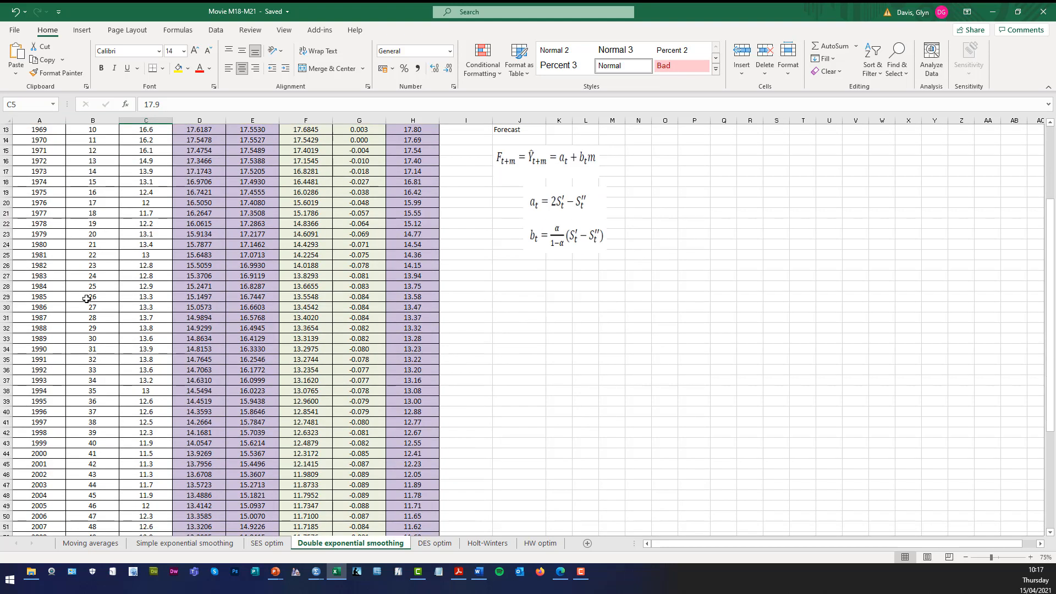
pyautogui.click(47, 516)
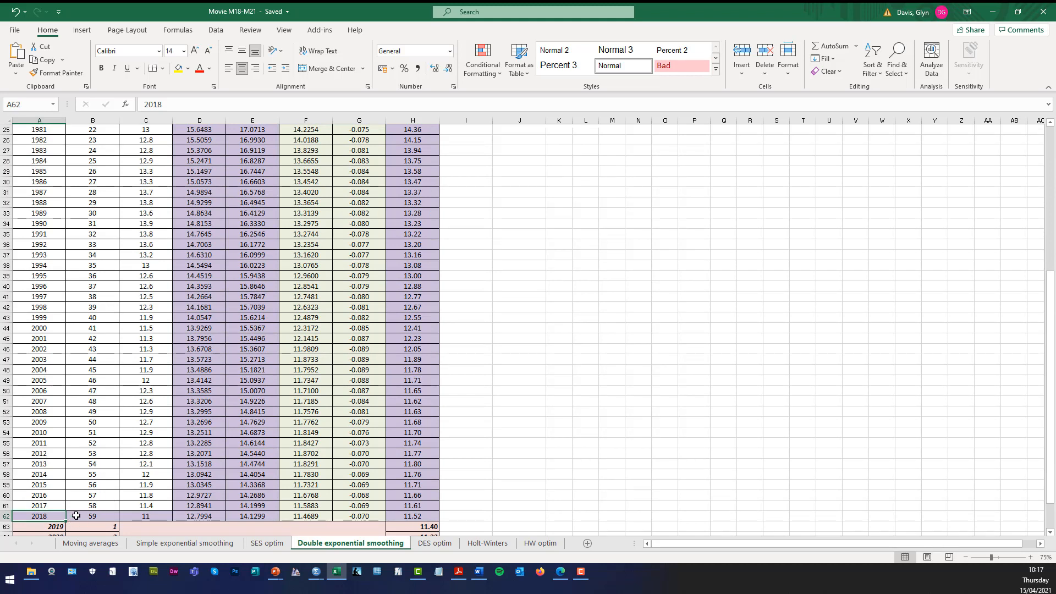
pyautogui.click(149, 516)
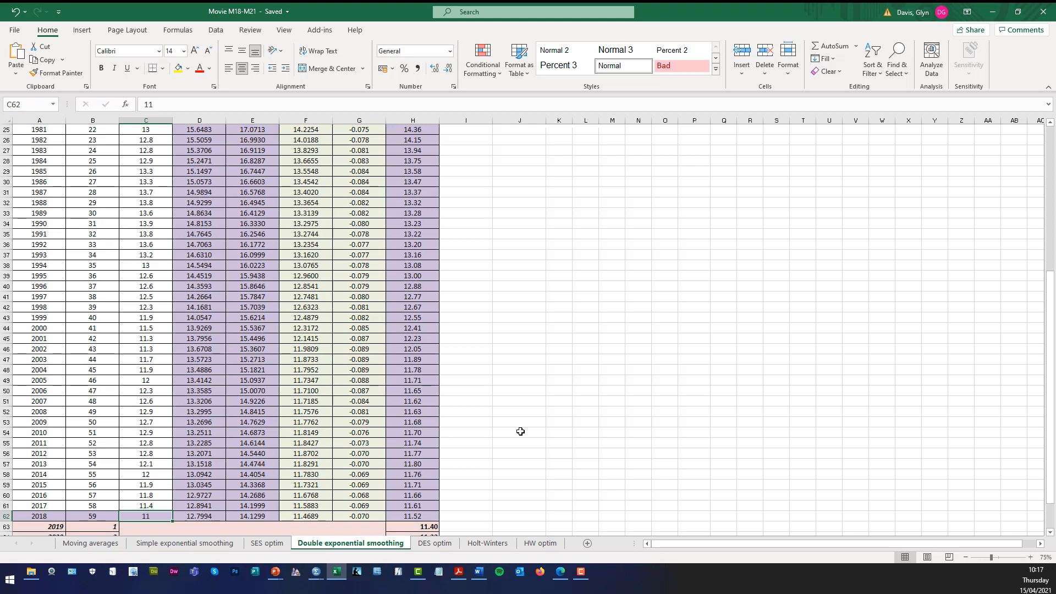
pyautogui.scroll(-3, 542, 411)
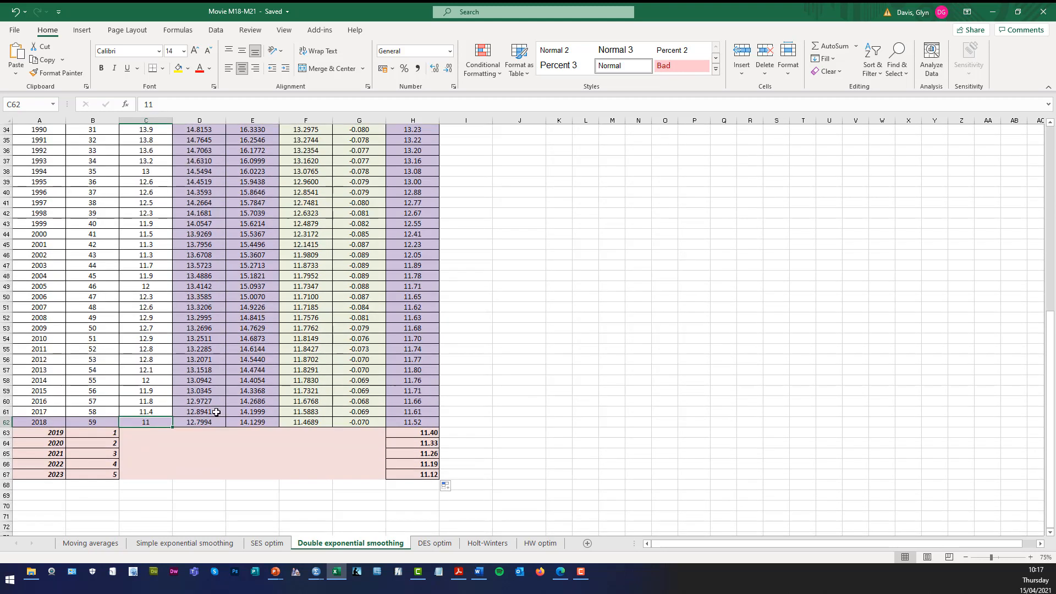
pyautogui.click(57, 433)
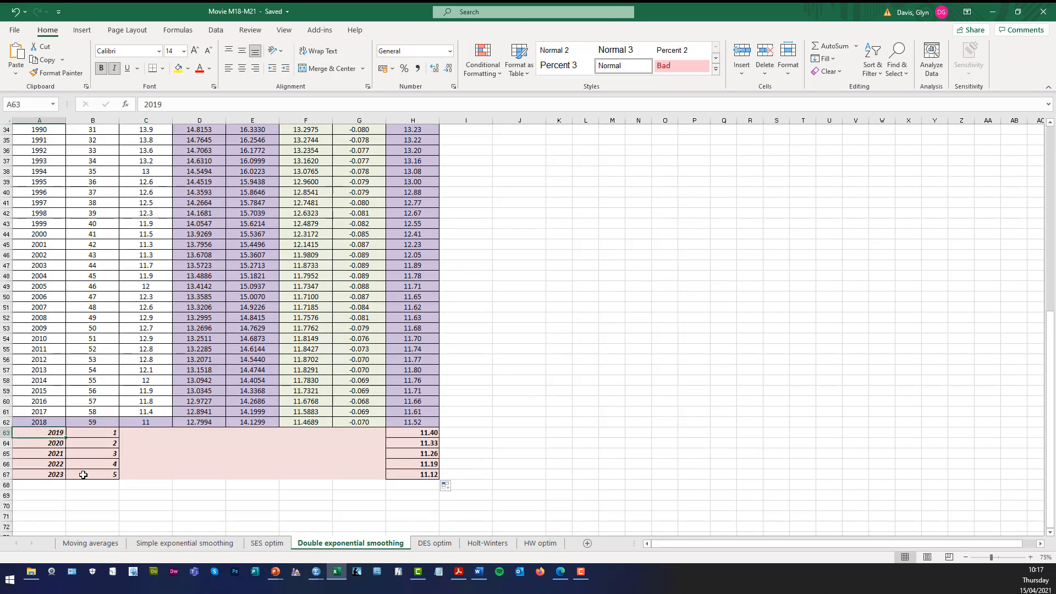
pyautogui.keyDown('shift'); pyautogui.click(83, 474); pyautogui.keyUp('shift')
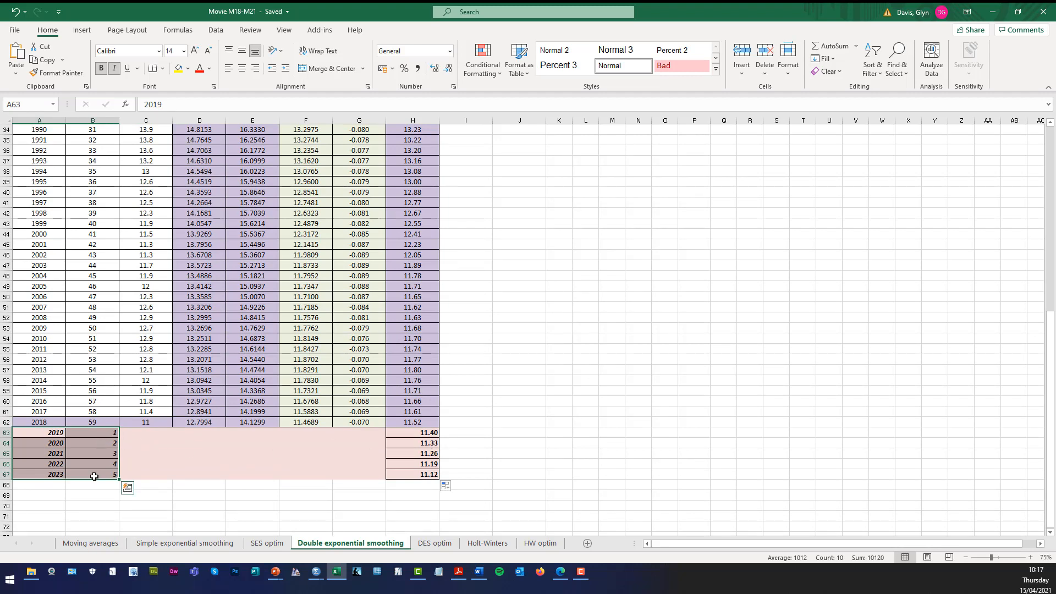
# Examine the model fit and forecast equations beside the data table, including those for the a and b terms.
pyautogui.scroll(11, 517, 424)
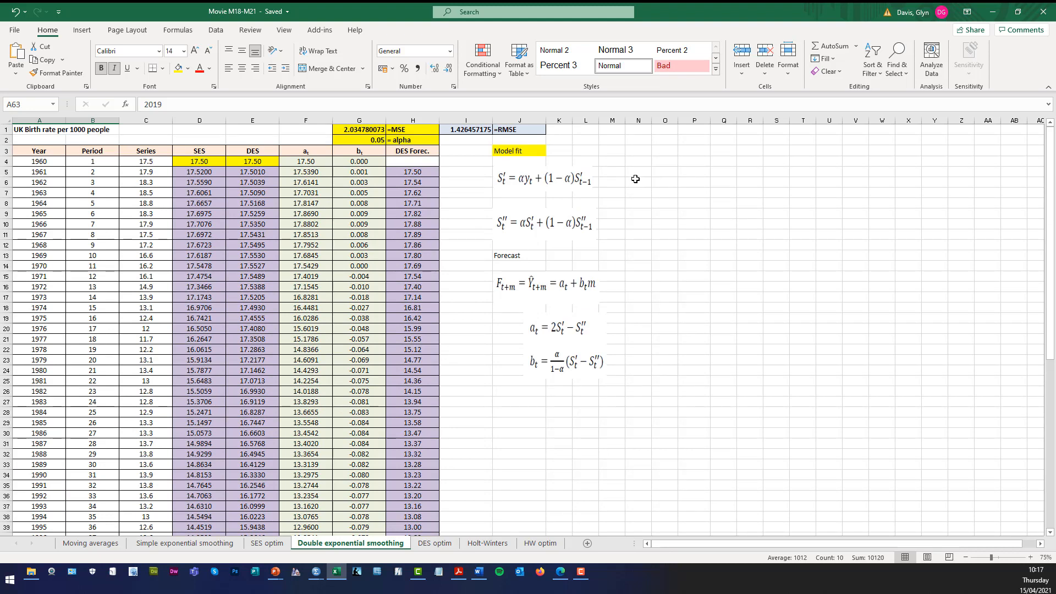
pyautogui.click(639, 173)
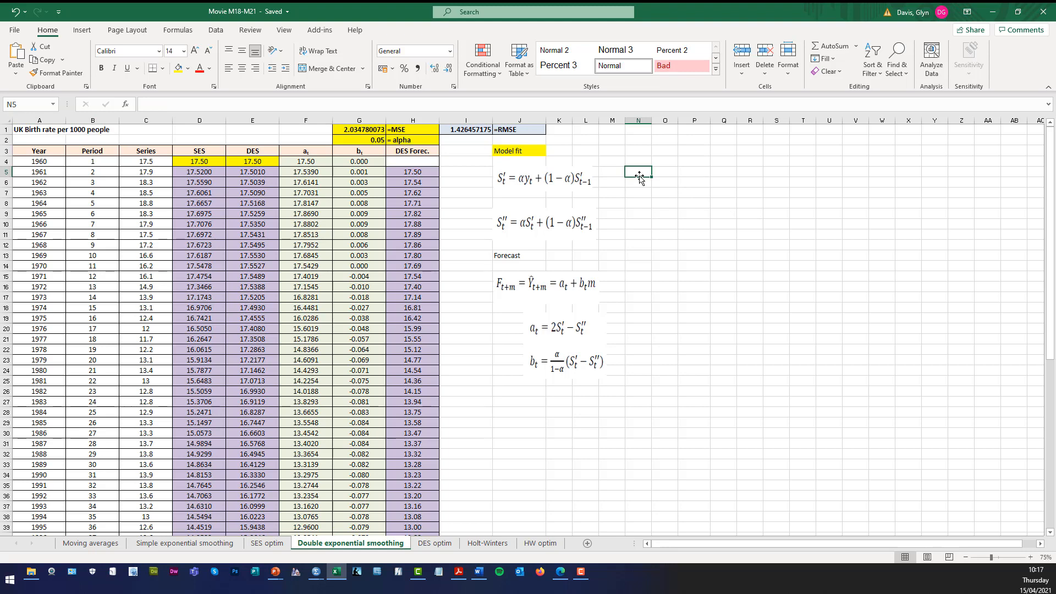
pyautogui.click(639, 215)
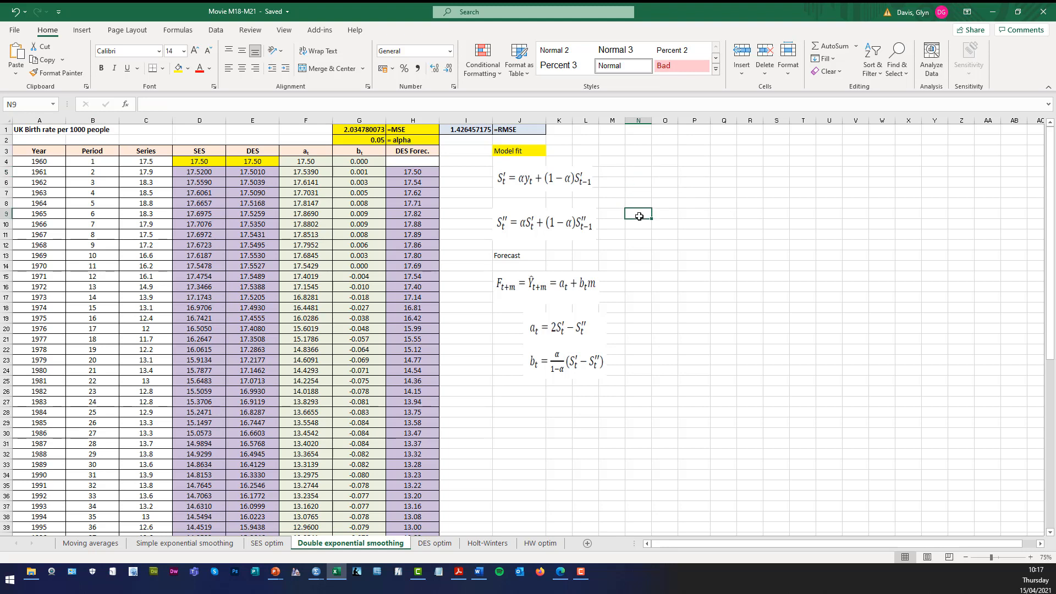
pyautogui.click(639, 267)
pyautogui.click(638, 329)
pyautogui.click(641, 370)
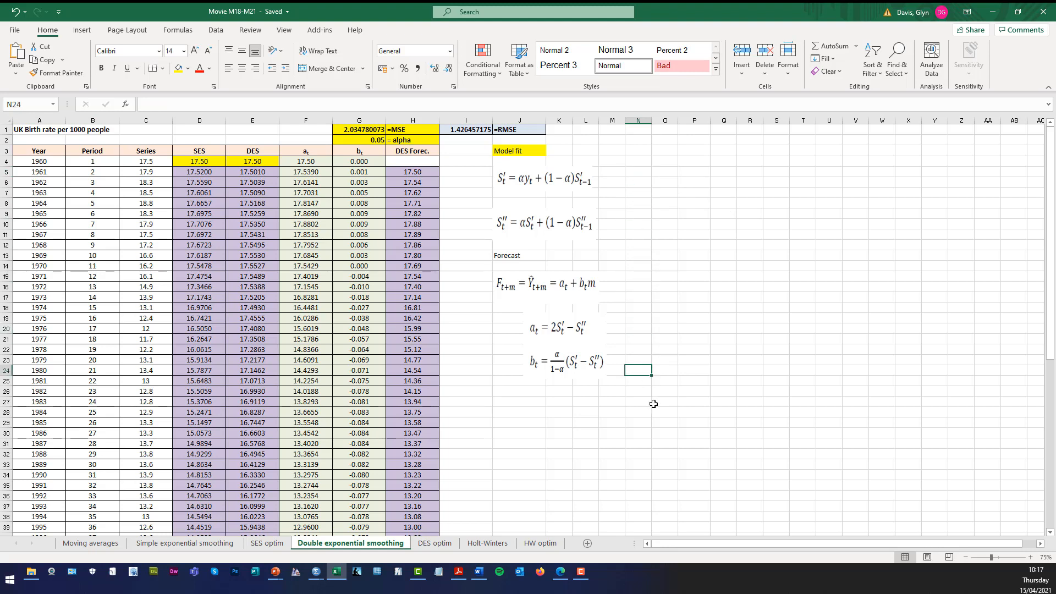
# Inspect the alpha value and the MSE and RMSE formulas above the double exponential smoothing table.
pyautogui.click(383, 141)
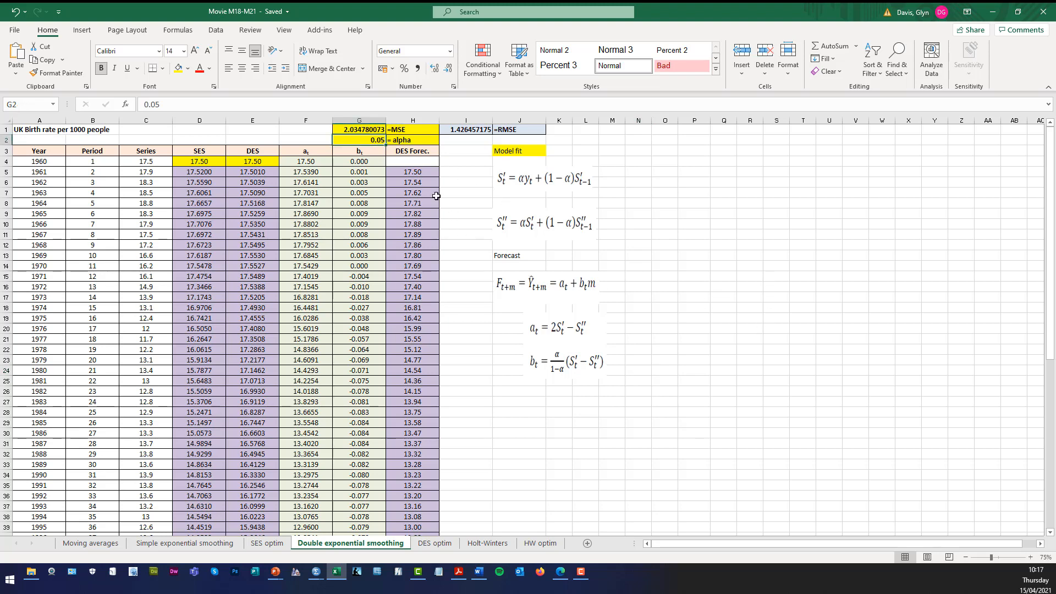
pyautogui.click(379, 130)
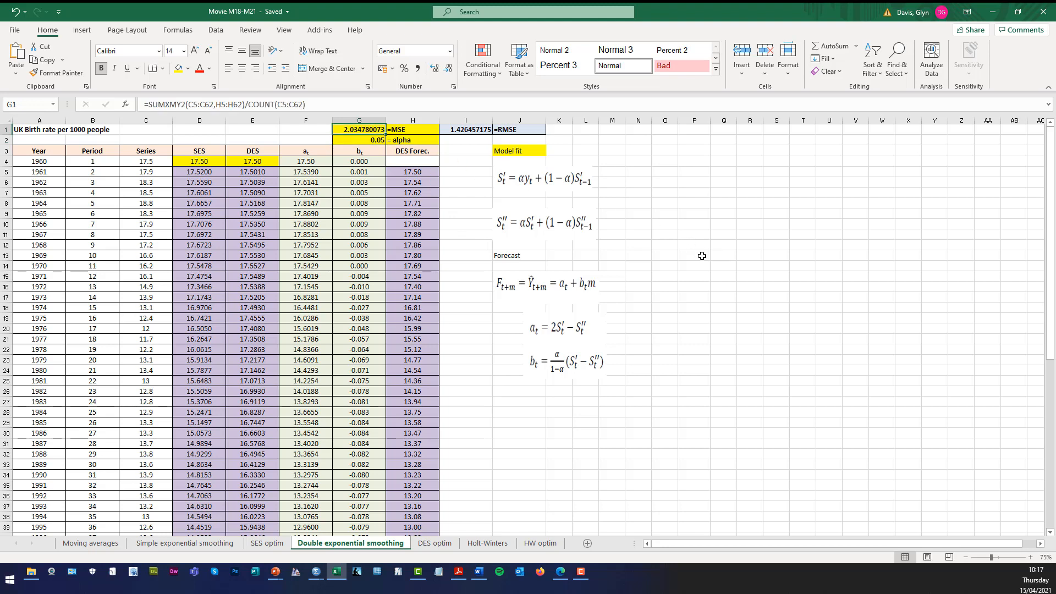
pyautogui.click(480, 131)
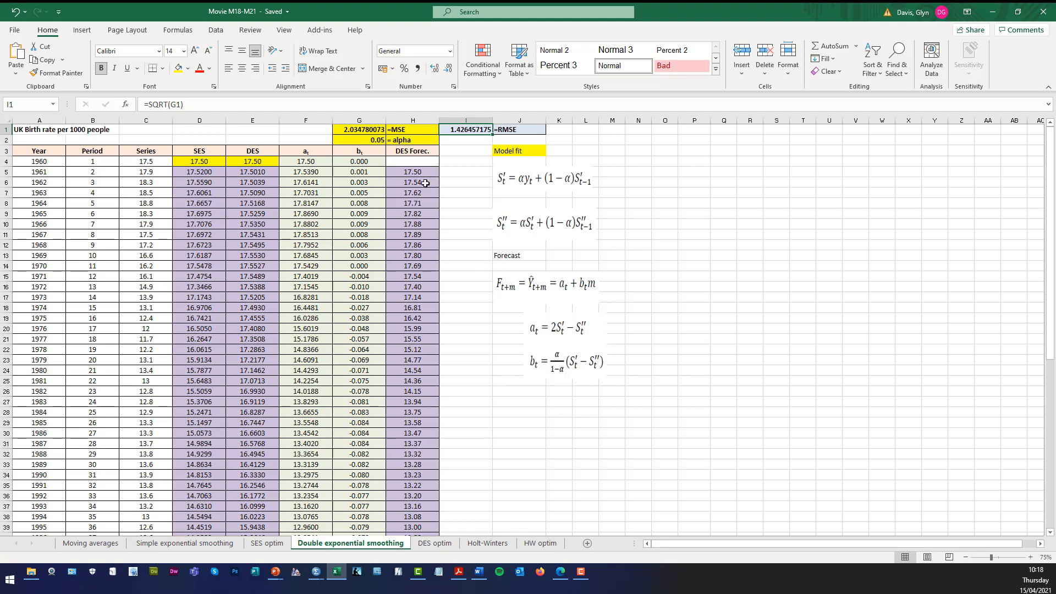
# Check the fitted DES forecast formulas for the first and last rows, 1961 and 2018.
pyautogui.click(92, 173)
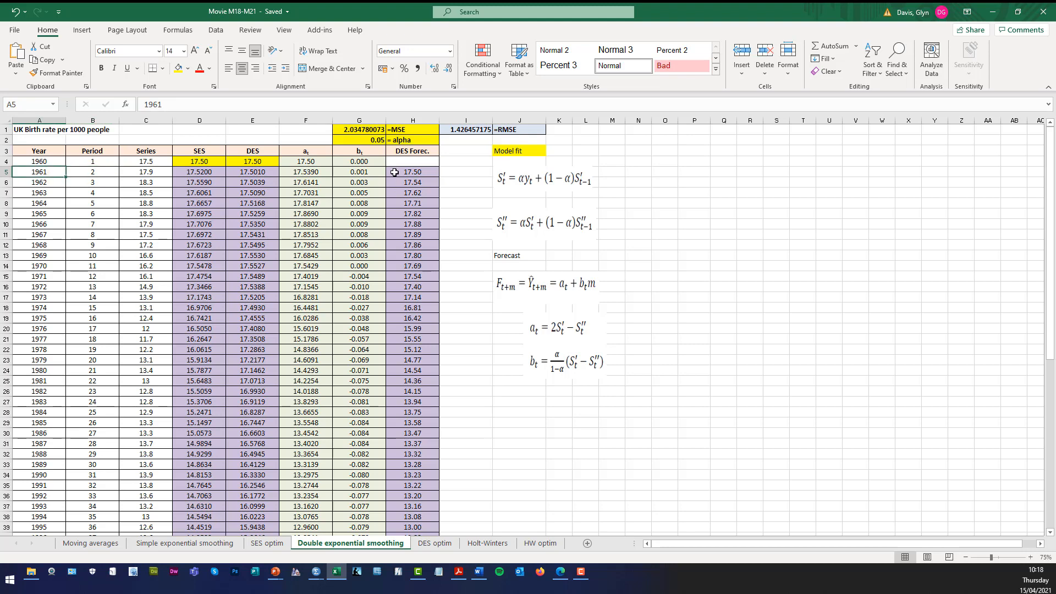
pyautogui.click(394, 172)
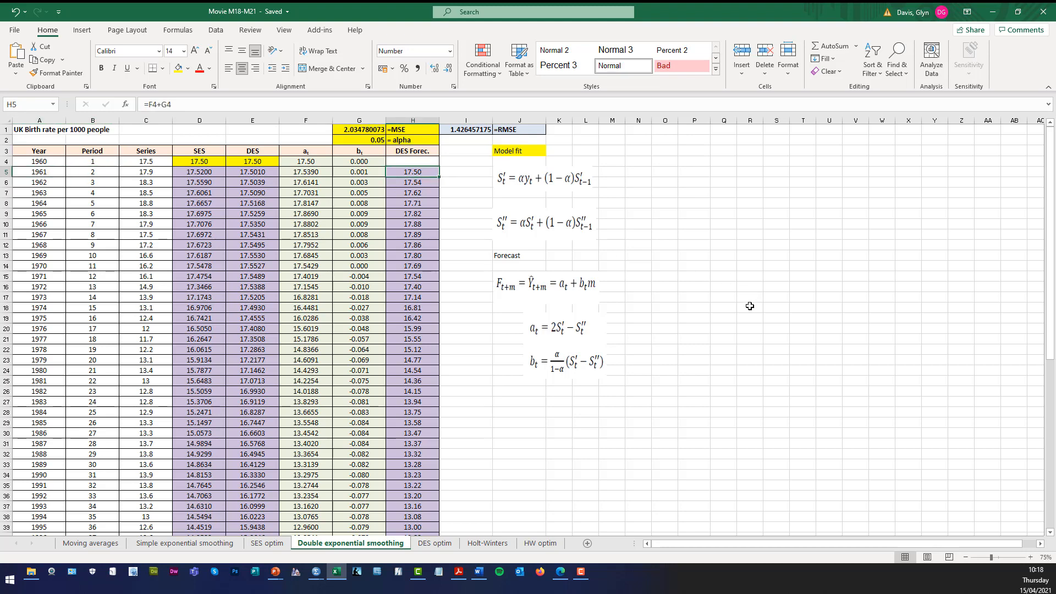
pyautogui.scroll(-10, 749, 306)
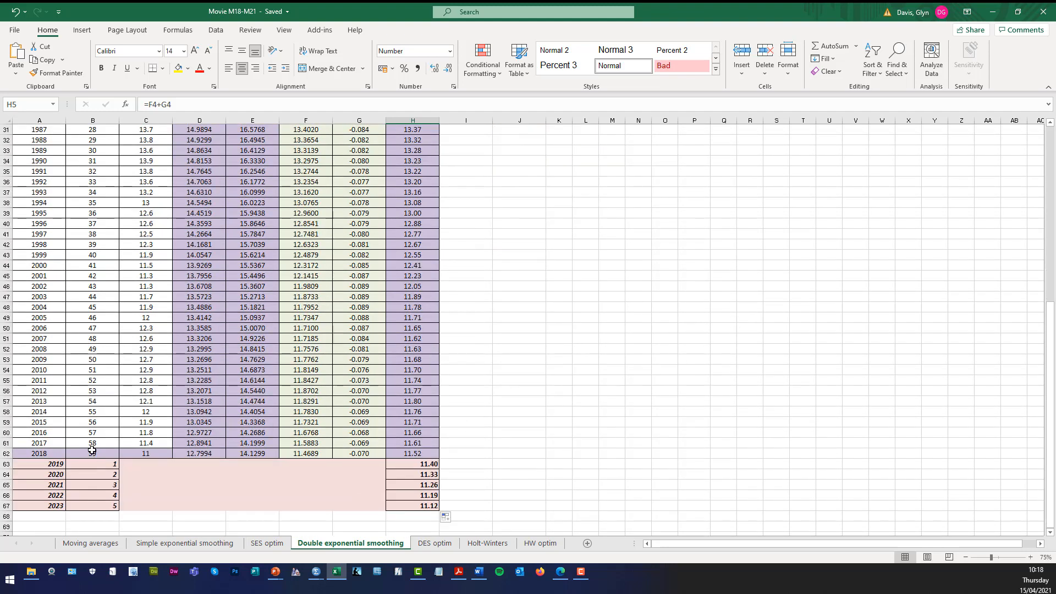
pyautogui.click(53, 452)
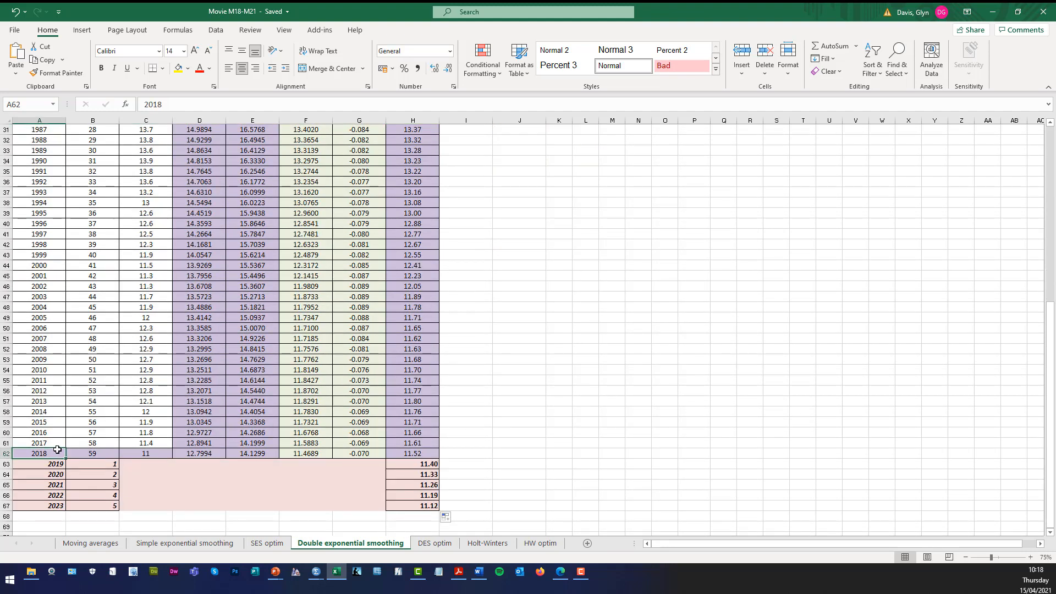
pyautogui.click(95, 451)
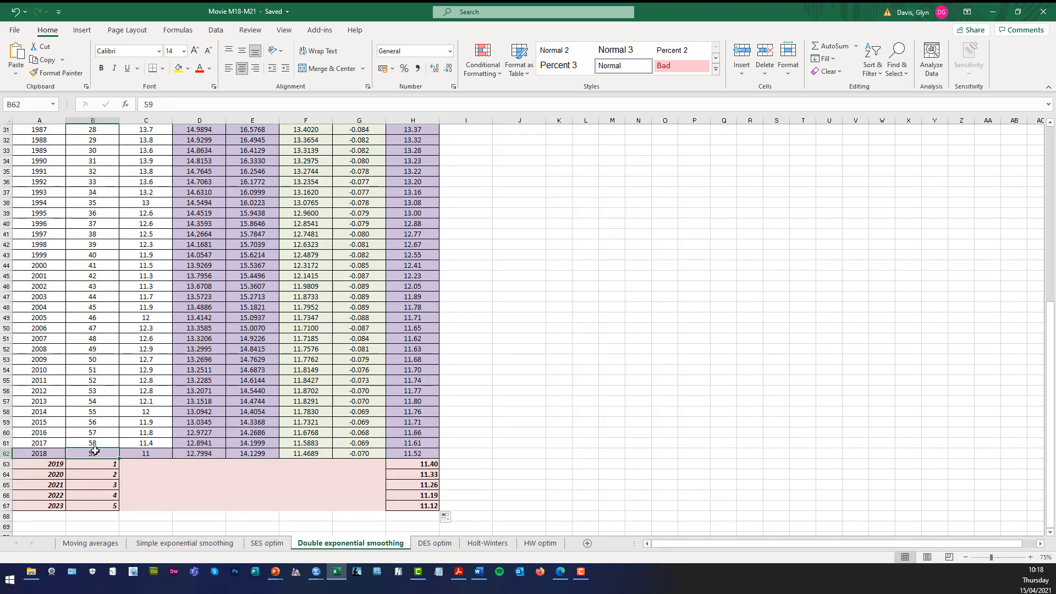
pyautogui.click(433, 452)
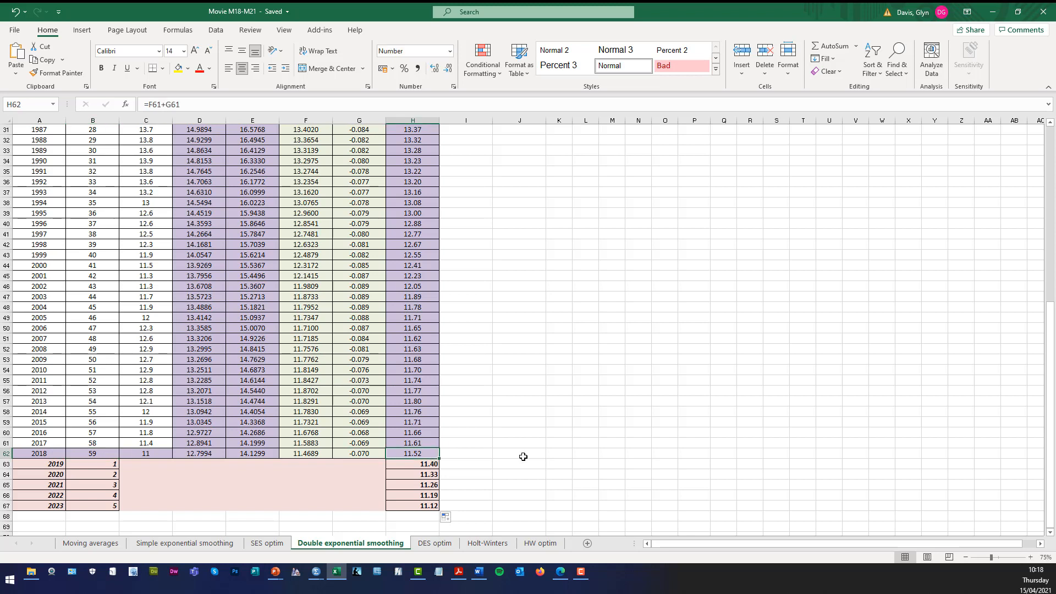
# Inspect the DES forecast formulas for 2019 and 2023 and compare them with the forecast equations.
pyautogui.click(431, 466)
pyautogui.scroll(2, 589, 409)
pyautogui.scroll(8, 589, 409)
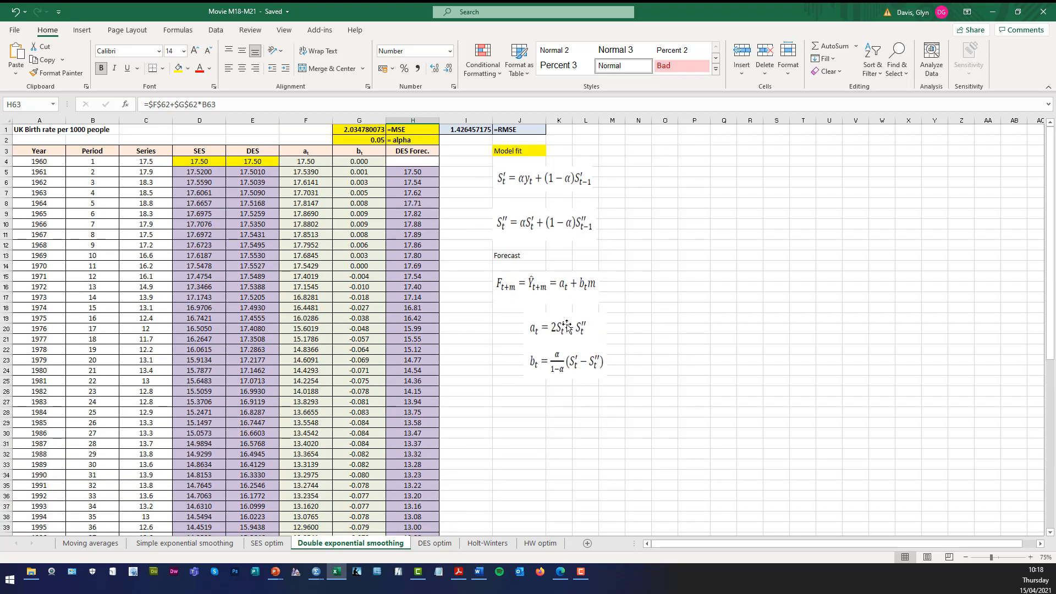
pyautogui.scroll(-5, 529, 491)
pyautogui.scroll(-8, 529, 491)
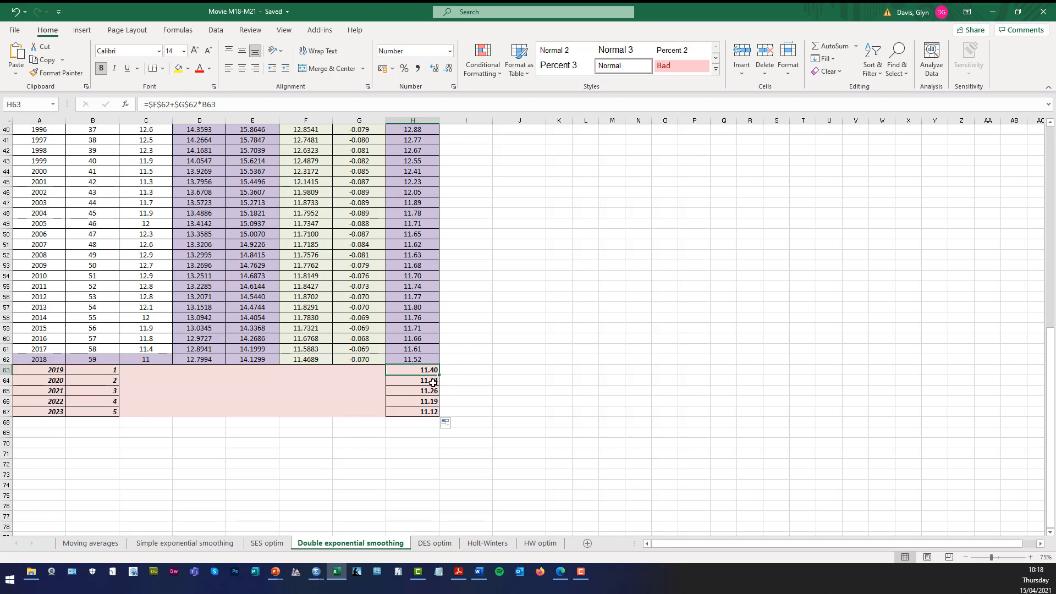
pyautogui.click(52, 414)
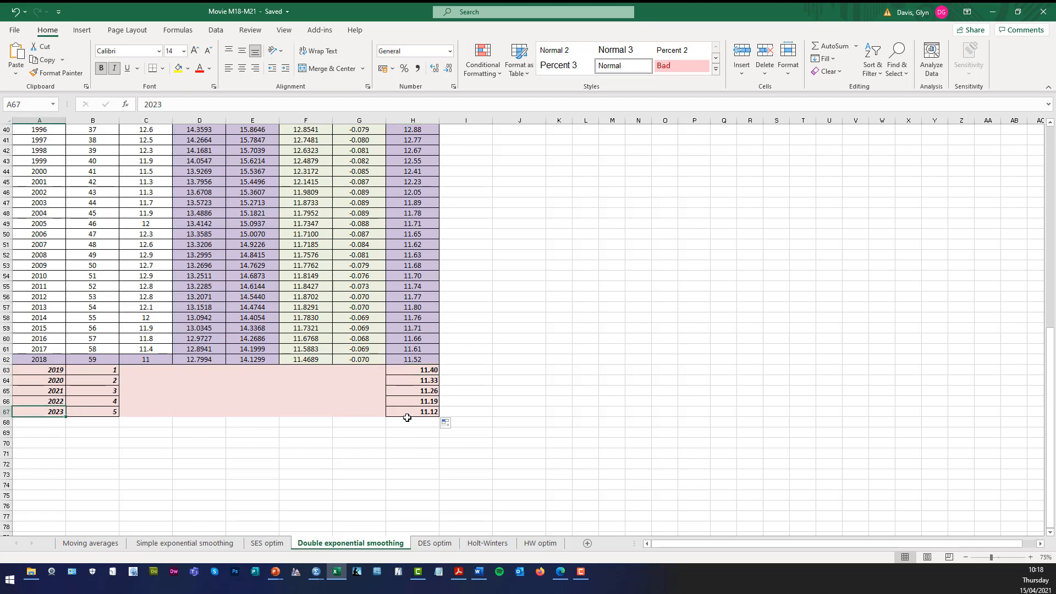
pyautogui.click(406, 413)
pyautogui.scroll(8, 500, 377)
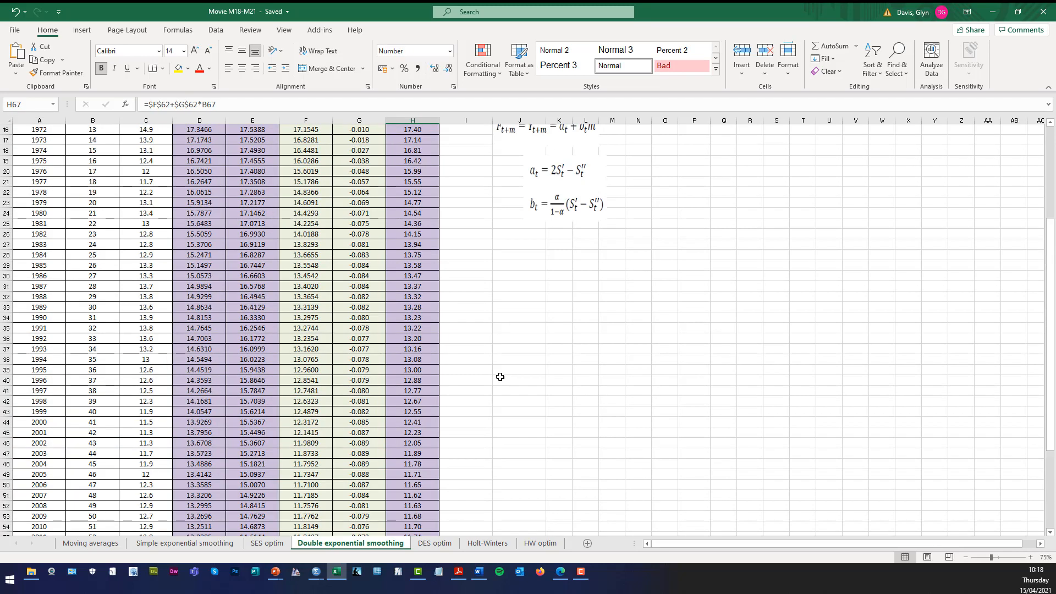
pyautogui.scroll(5, 500, 377)
# Compare the manual alpha with the DES optim sheet by inspecting that sheet's MSE, RMSE and alpha cells.
pyautogui.click(375, 142)
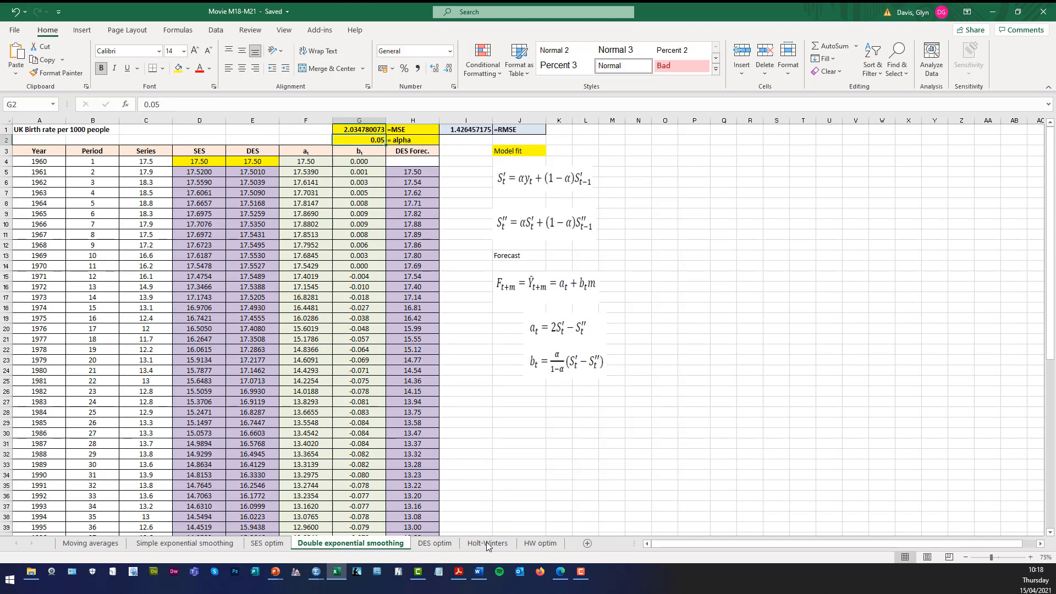
pyautogui.click(434, 544)
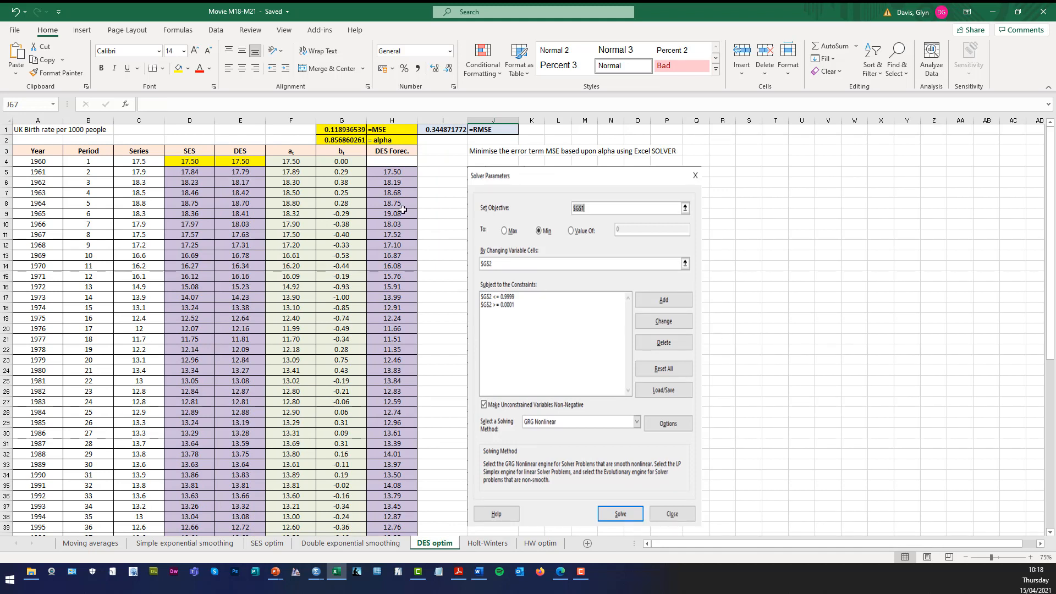
pyautogui.click(341, 131)
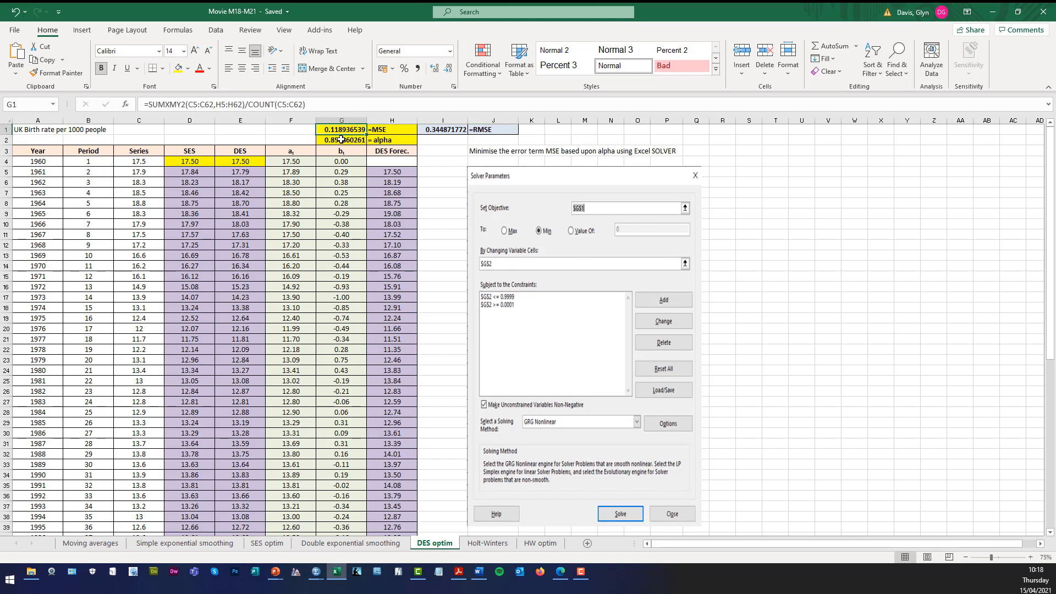
pyautogui.click(432, 130)
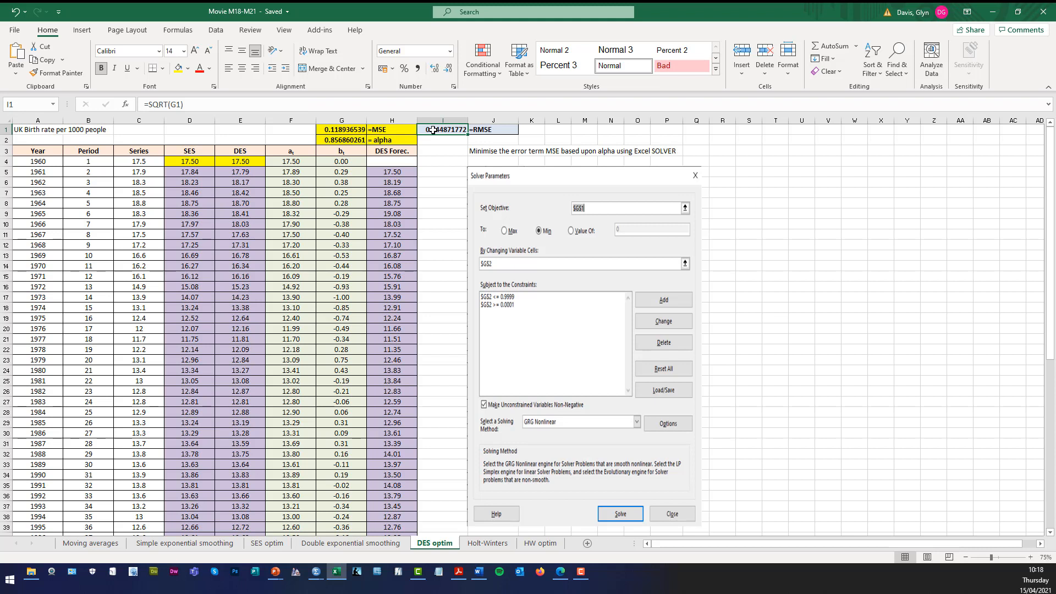
pyautogui.click(348, 140)
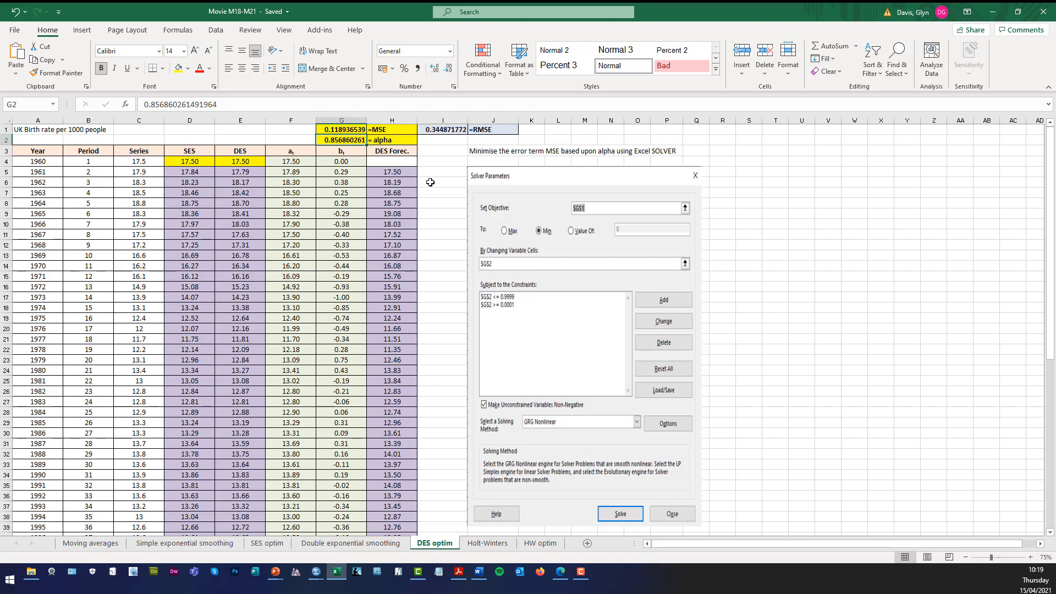
pyautogui.click(445, 130)
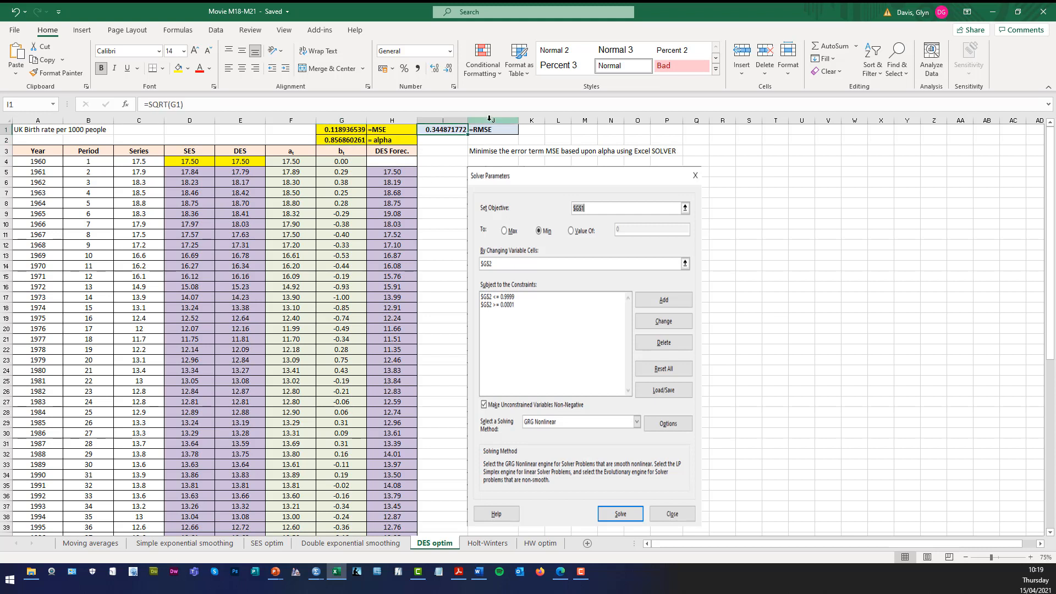
pyautogui.moveTo(487, 131); pyautogui.dragTo(489, 130)
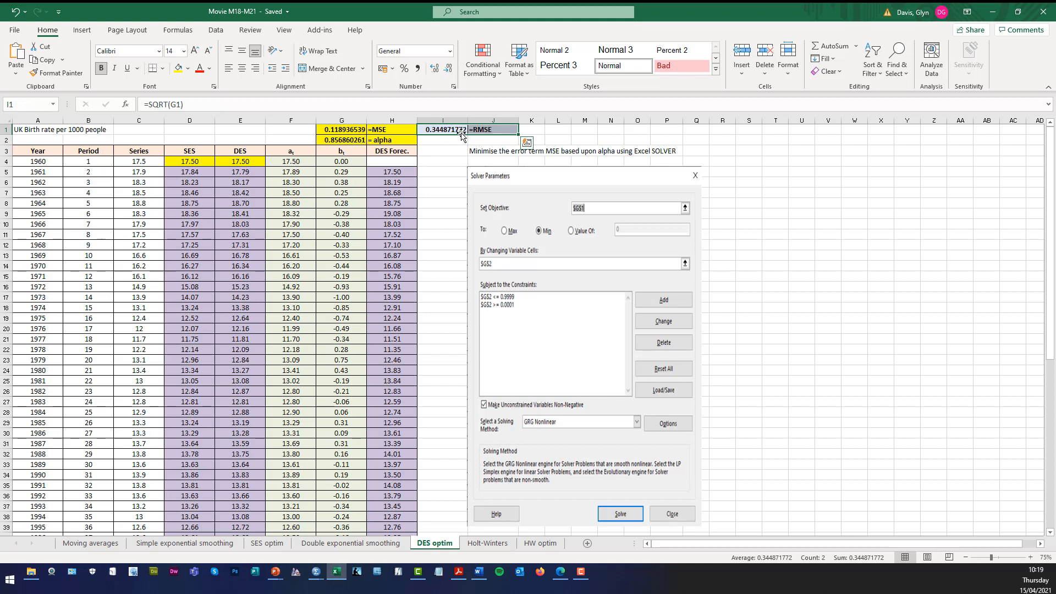
pyautogui.moveTo(461, 131); pyautogui.dragTo(474, 126)
pyautogui.moveTo(344, 140); pyautogui.dragTo(385, 140)
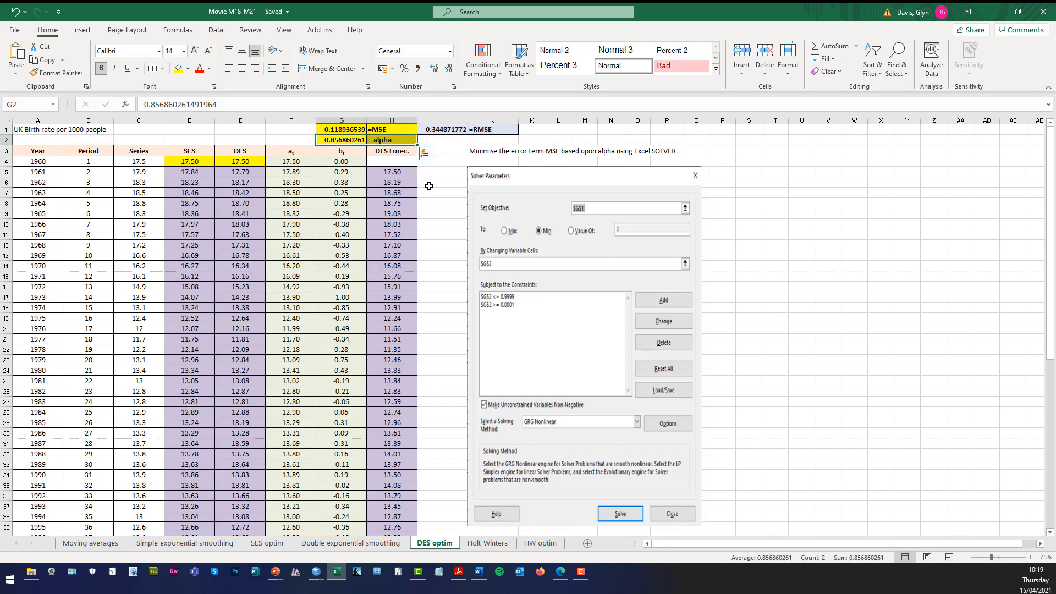
# Inspect the DES optim sheet's forecast formulas for 2019 and 2023 and return to the Solver settings above.
pyautogui.click(776, 194)
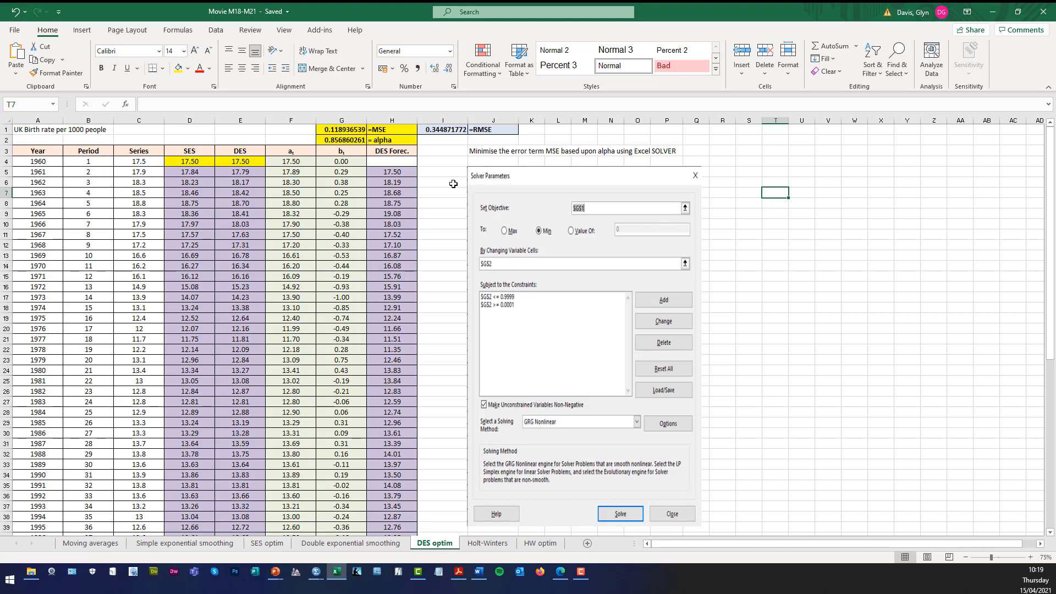
pyautogui.scroll(-5, 410, 263)
pyautogui.scroll(-8, 409, 263)
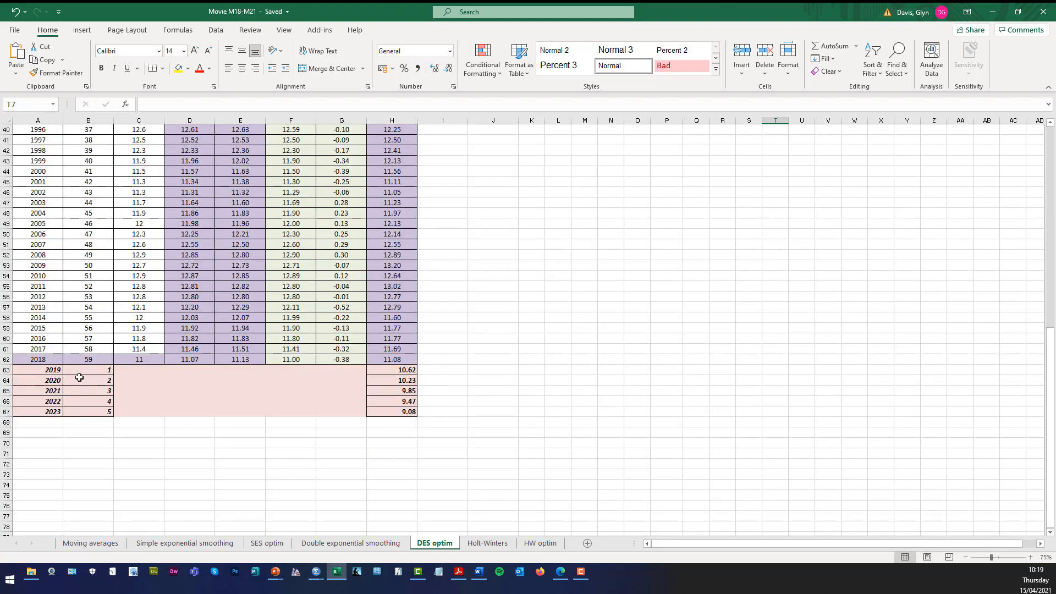
pyautogui.click(406, 371)
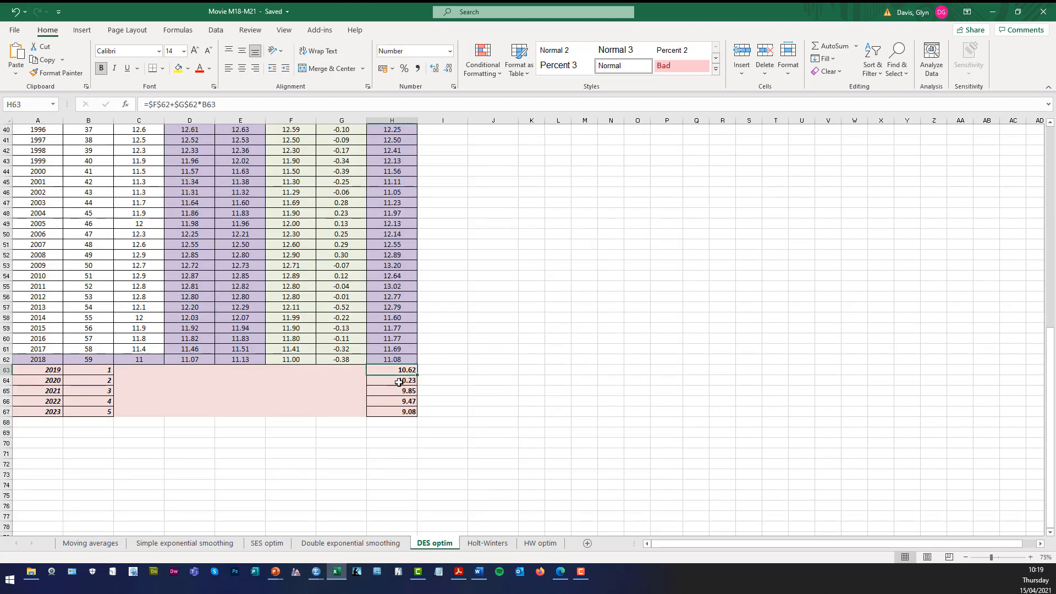
pyautogui.click(52, 412)
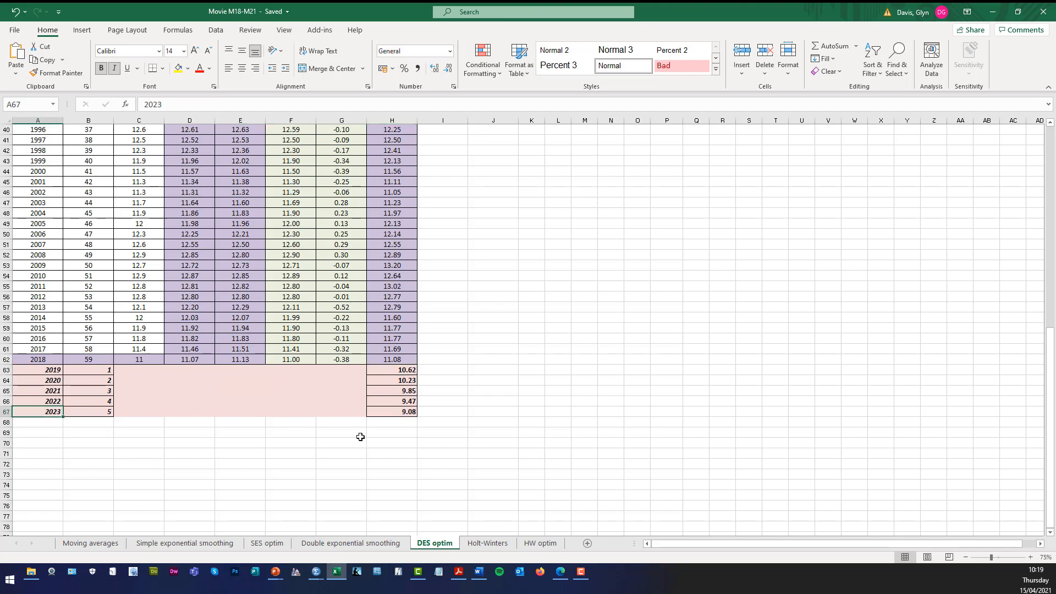
pyautogui.click(405, 413)
pyautogui.scroll(13, 480, 408)
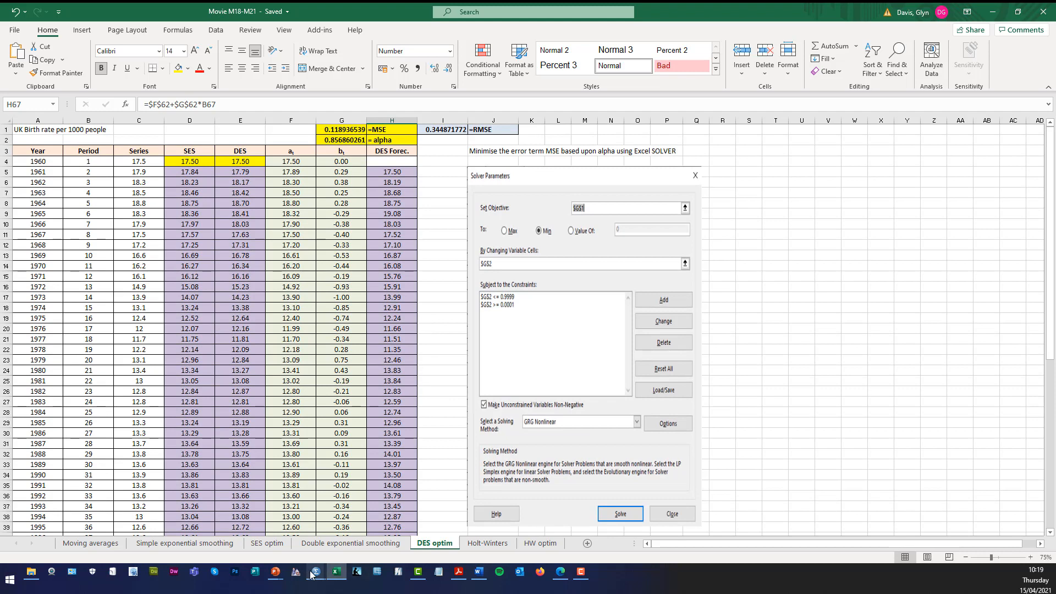
# Switch to the M20.sav dataset in SPSS Statistics and review the Period and Series columns down to periods 60–64.
pyautogui.moveTo(315, 573)
pyautogui.click(357, 523)
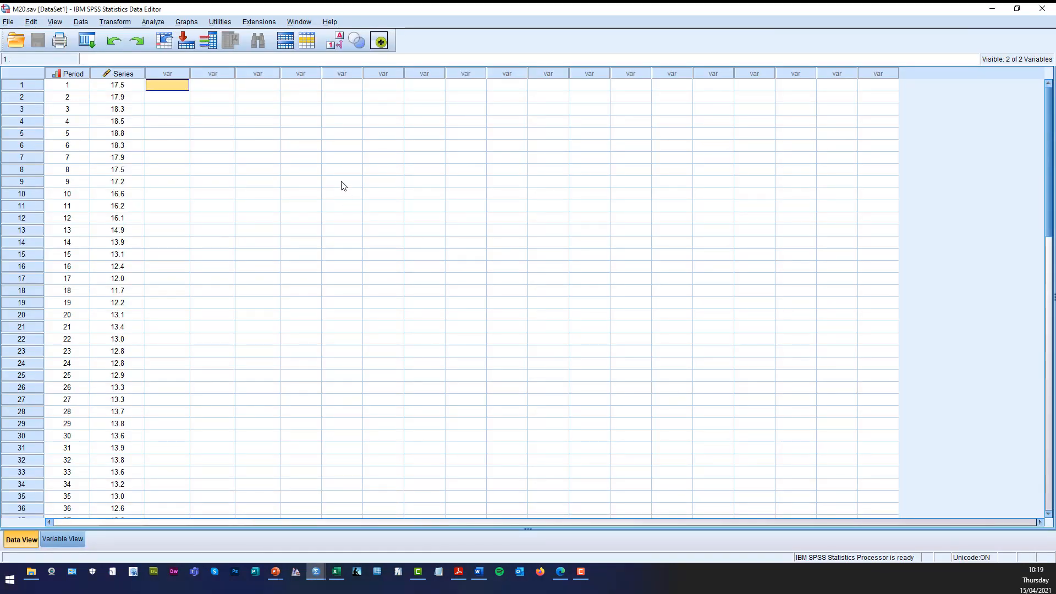
pyautogui.scroll(-9, 229, 238)
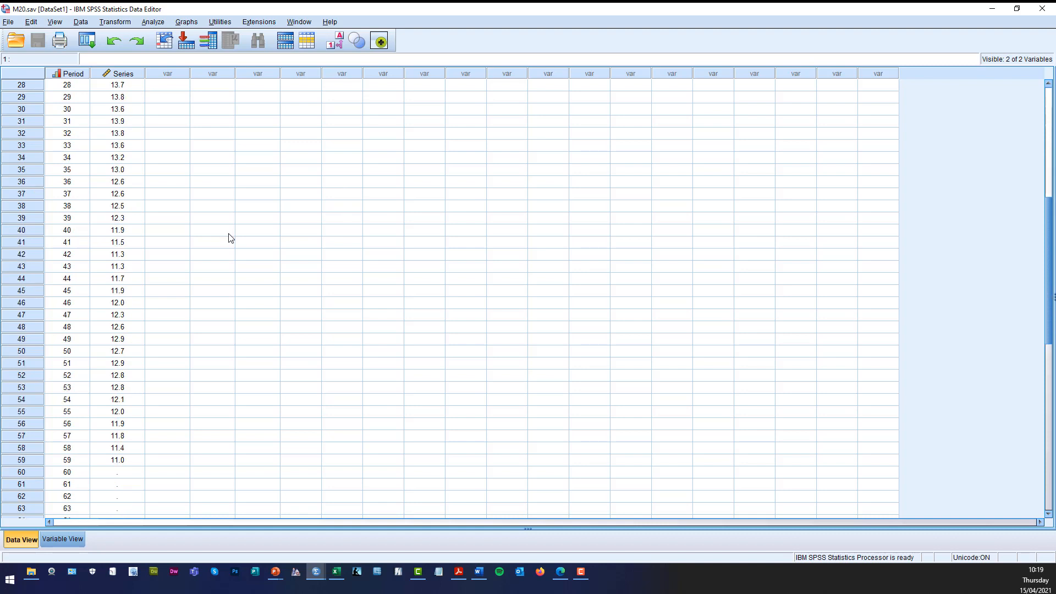
pyautogui.scroll(-4, 230, 237)
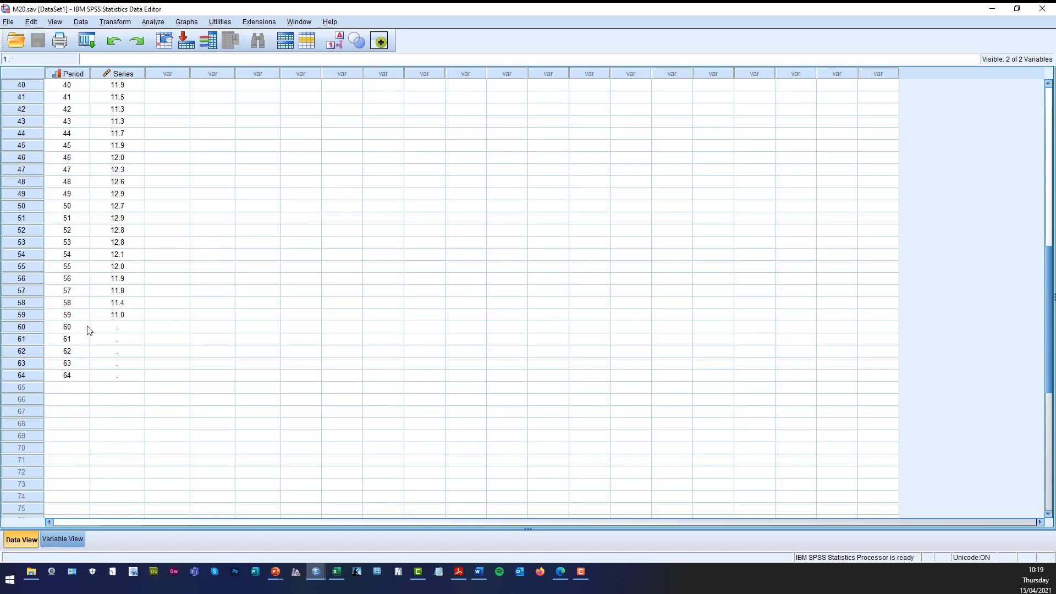
pyautogui.scroll(13, 362, 345)
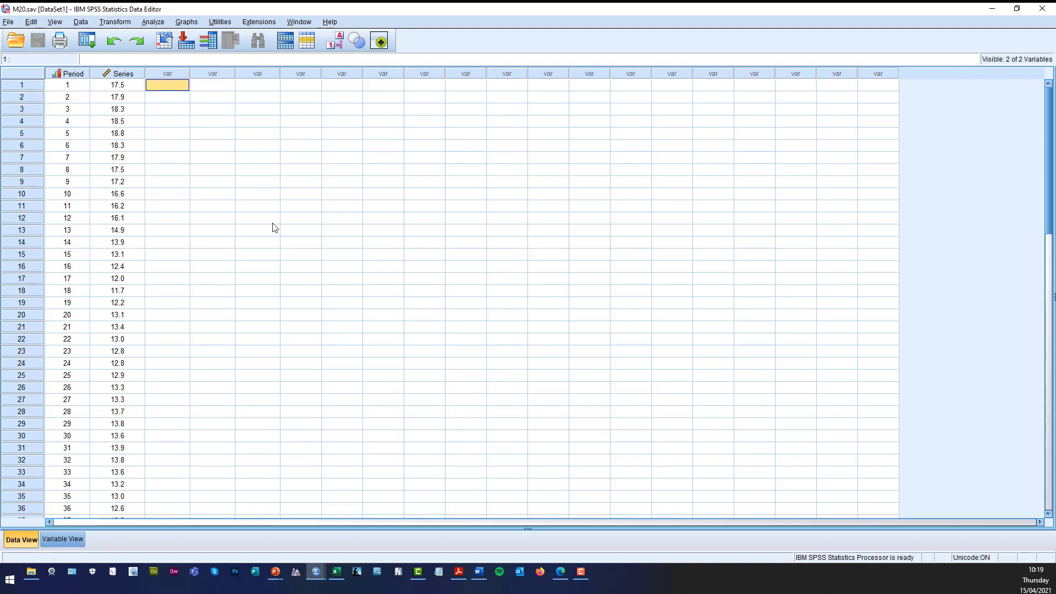
# Define the dataset's dates as Years with 1960 as the first case, and return to the data from the output.
pyautogui.click(84, 23)
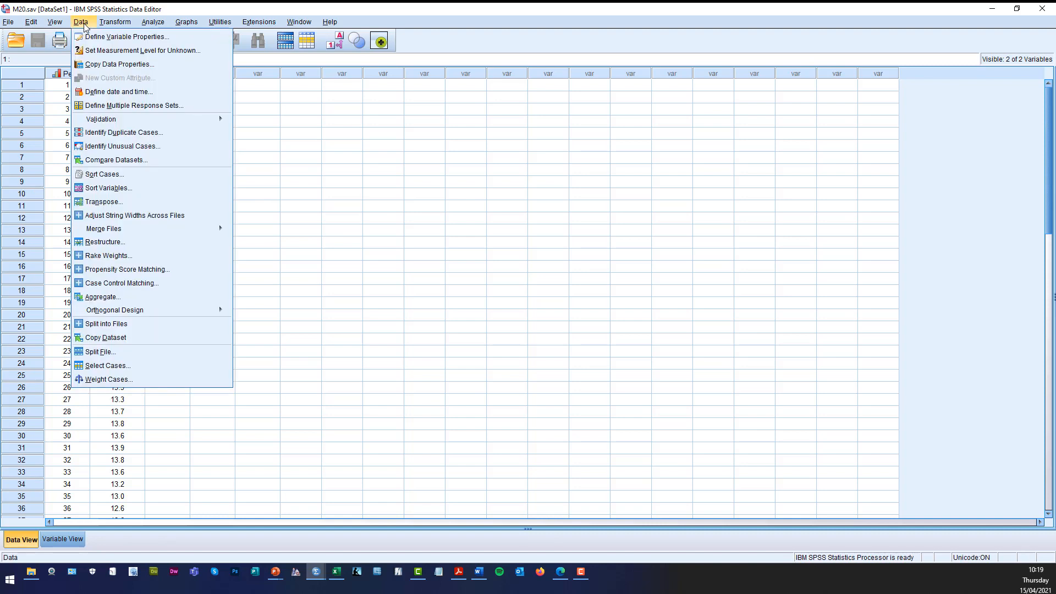
pyautogui.click(126, 91)
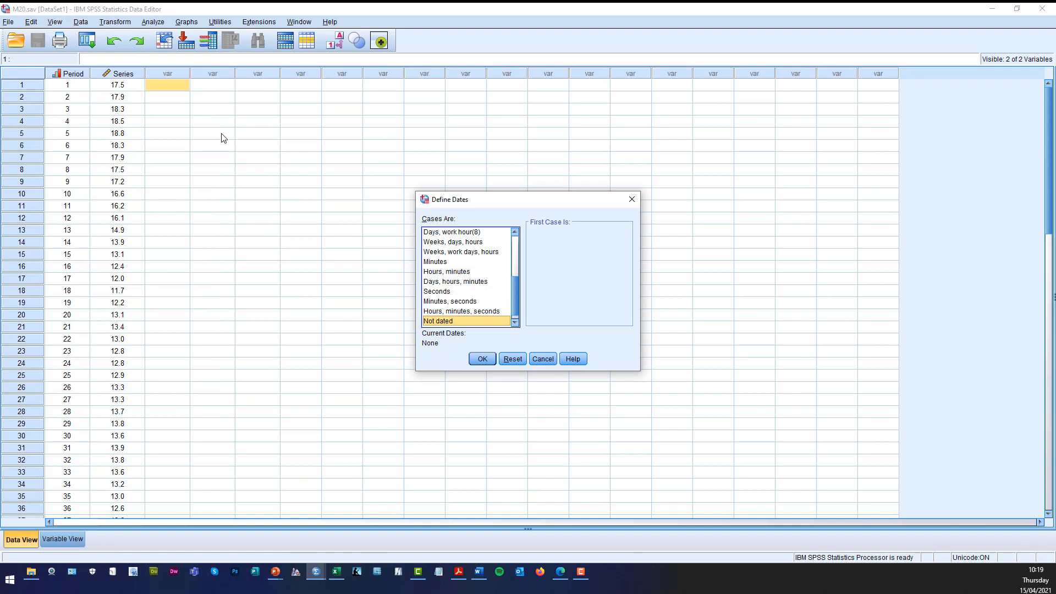
pyautogui.scroll(4, 516, 300)
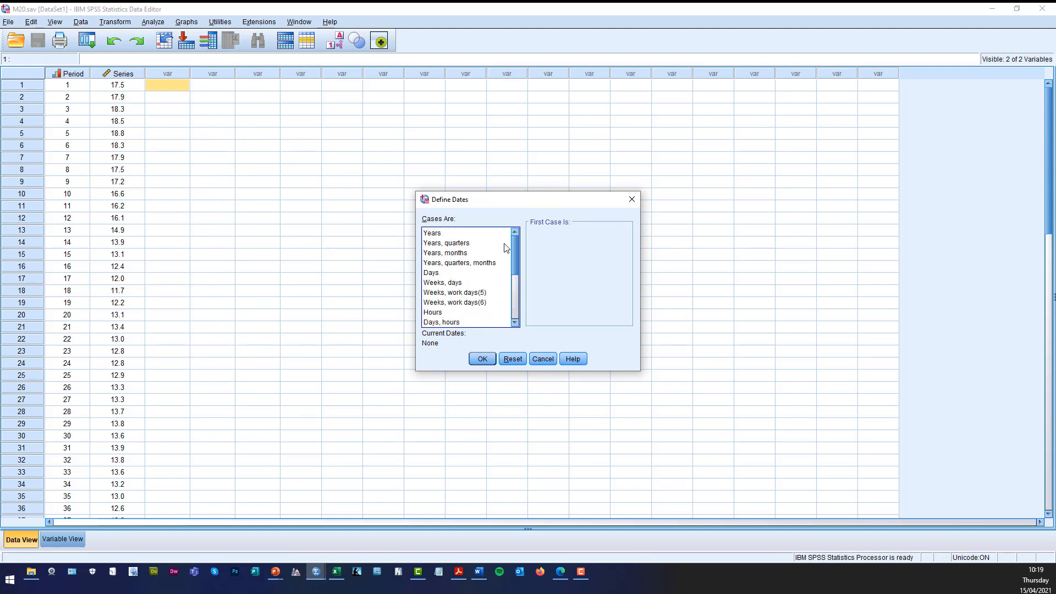
pyautogui.click(461, 234)
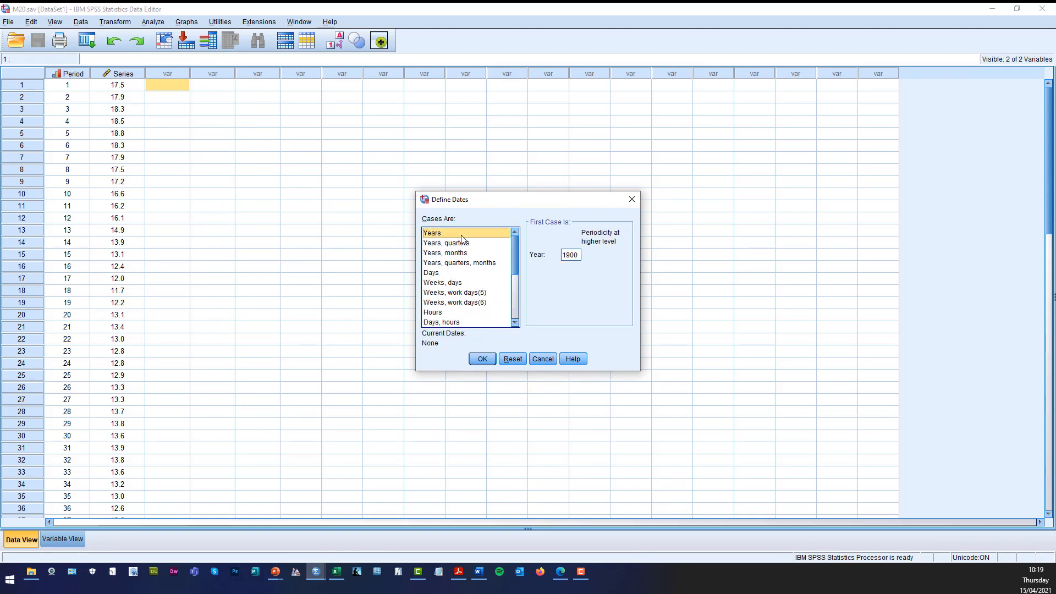
pyautogui.click(579, 254)
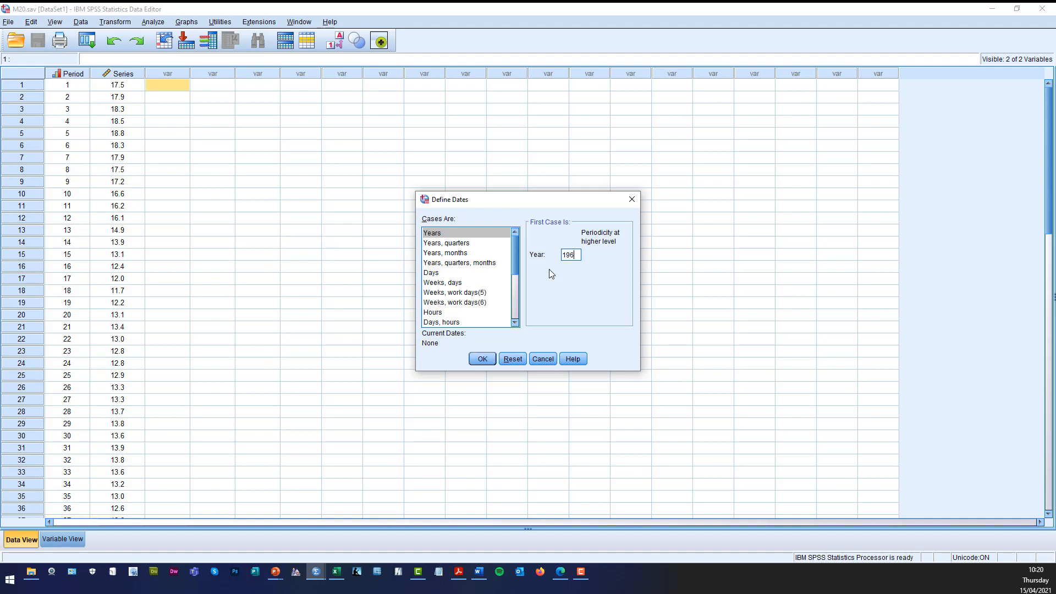
pyautogui.click(484, 359)
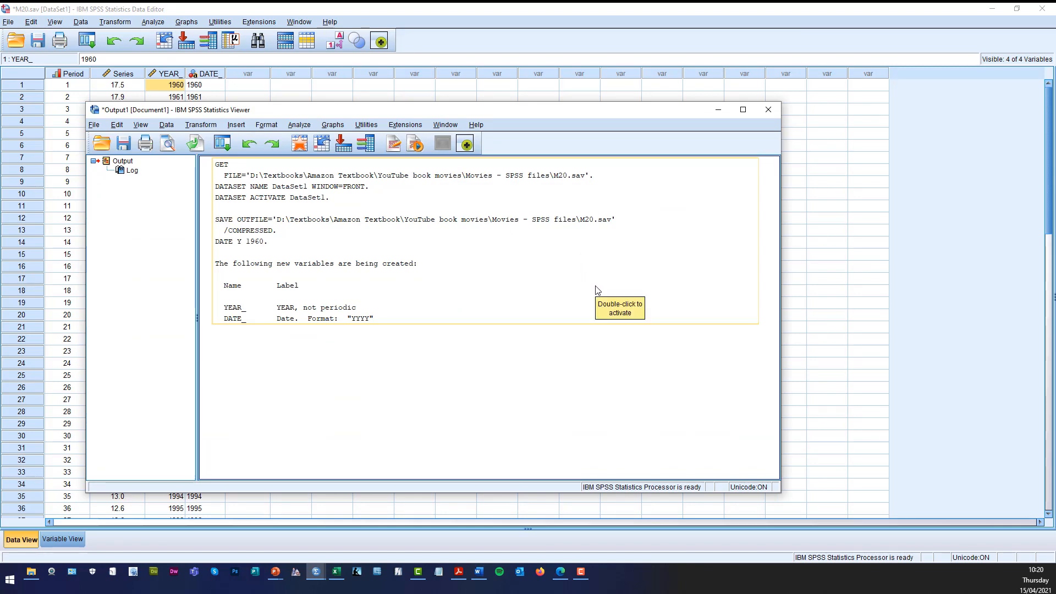
pyautogui.click(477, 14)
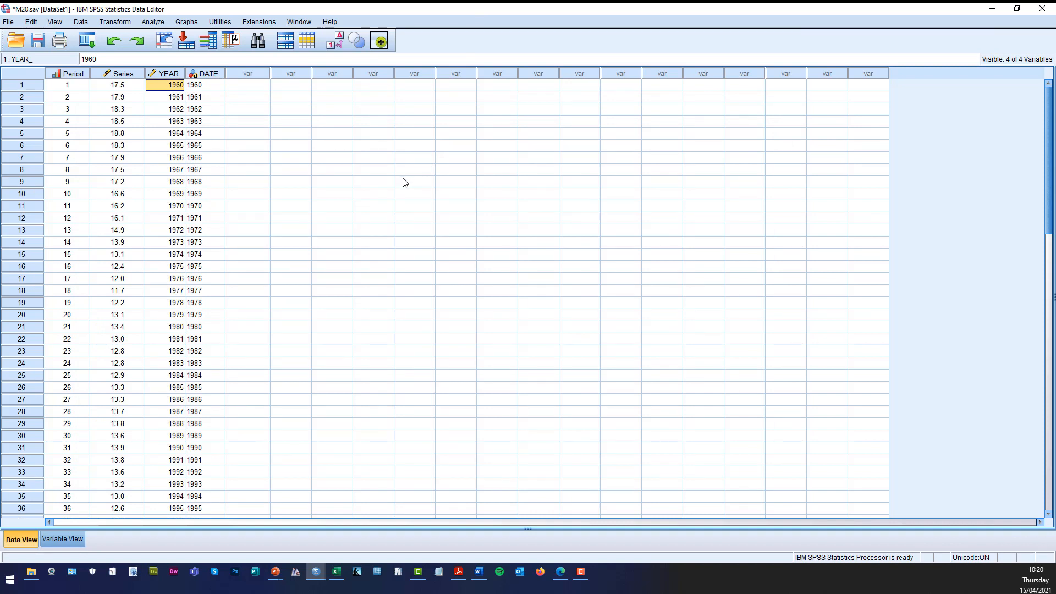
# Start creating a traditional forecasting model with Series as the dependent variable.
pyautogui.click(154, 22)
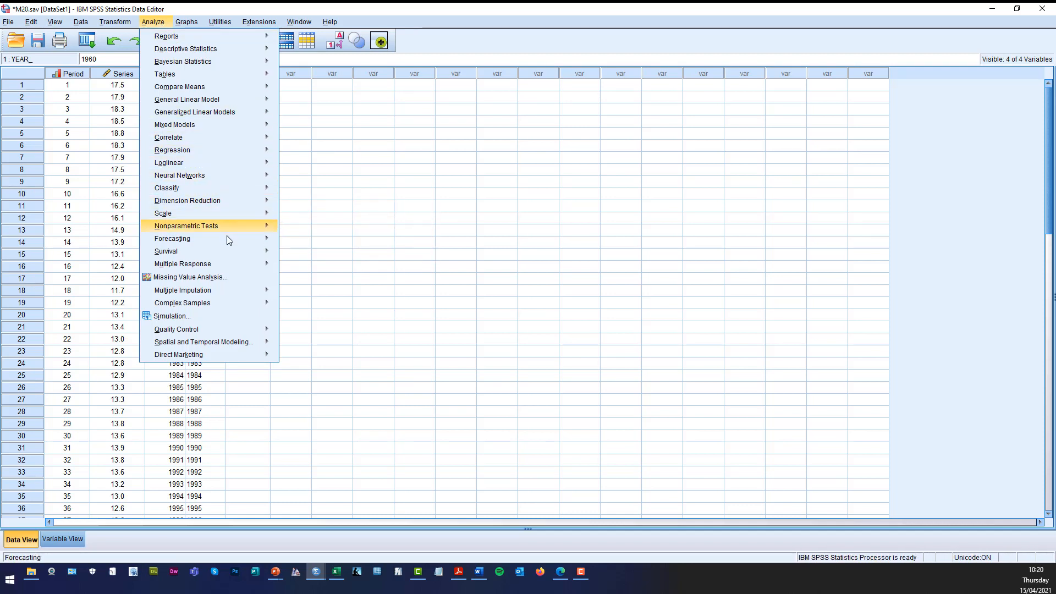
pyautogui.moveTo(267, 237)
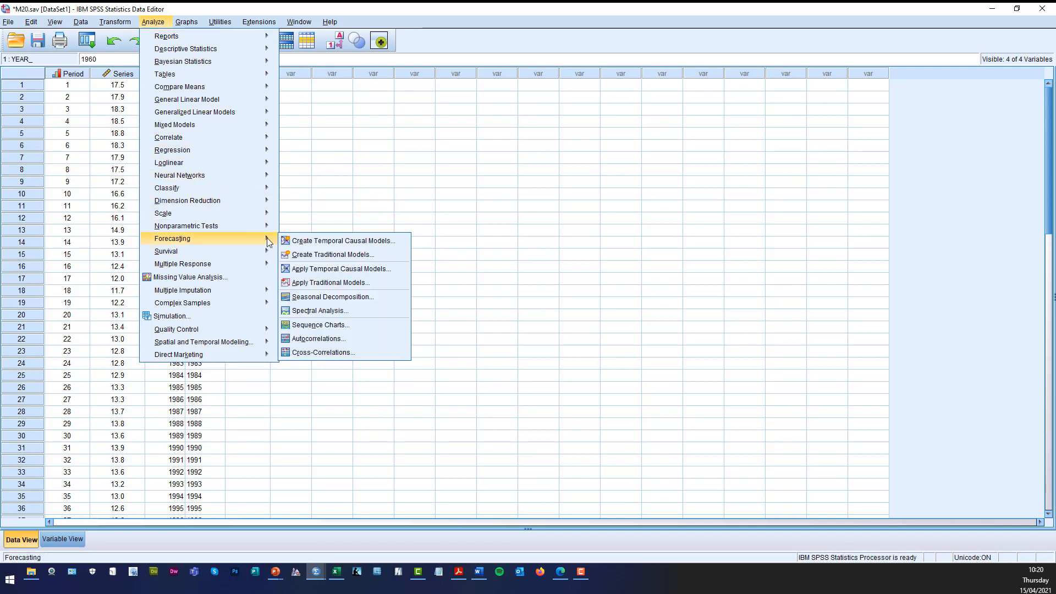
pyautogui.click(328, 255)
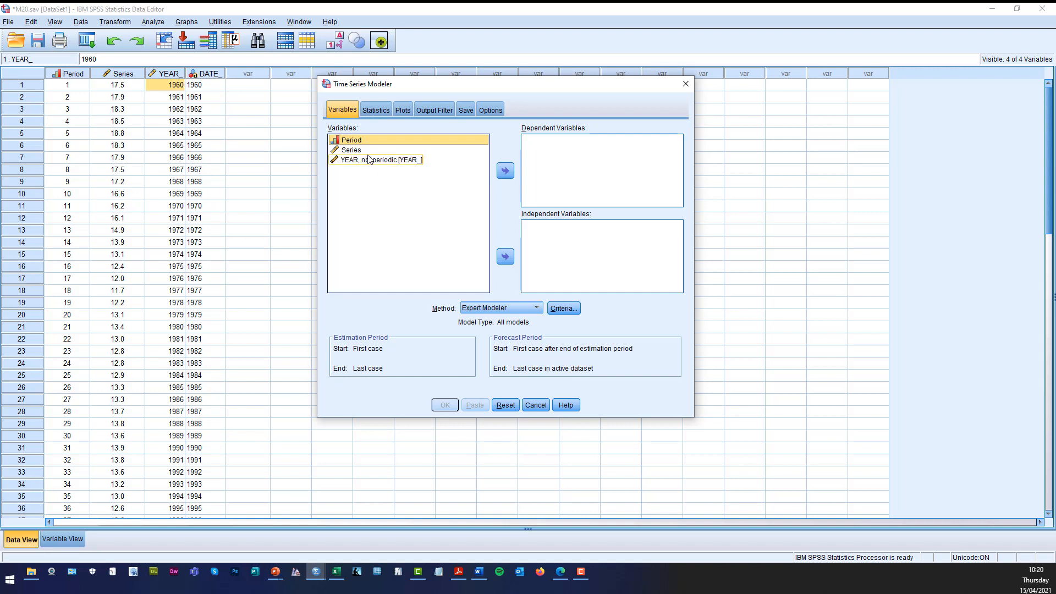
pyautogui.click(351, 150)
pyautogui.click(506, 175)
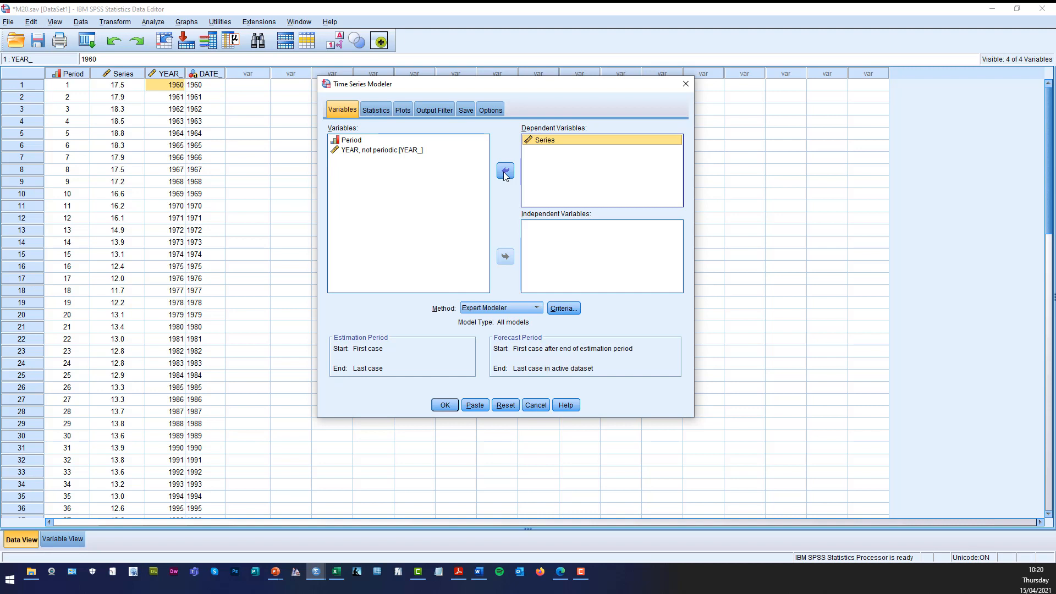
# Set the modelling method to Exponential Smoothing with the nonseasonal Brown's linear trend model type.
pyautogui.click(537, 309)
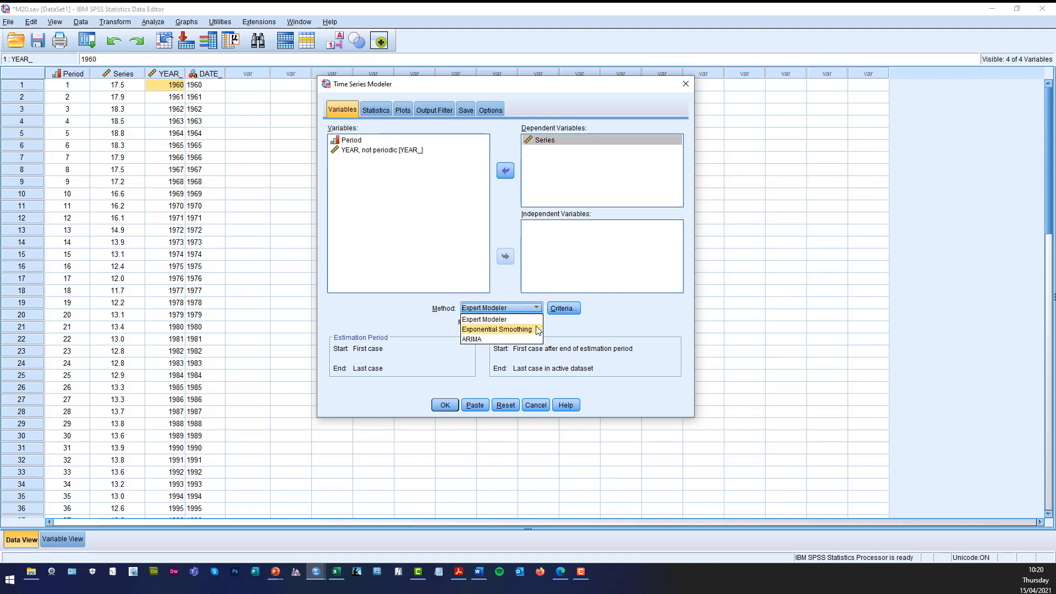
pyautogui.click(538, 330)
pyautogui.click(560, 310)
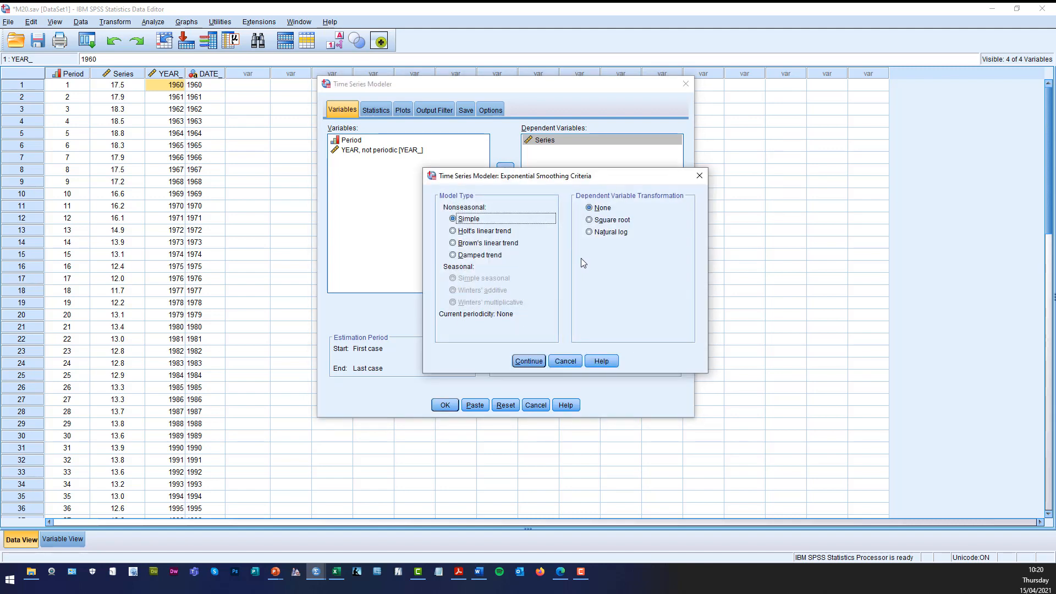
pyautogui.click(495, 243)
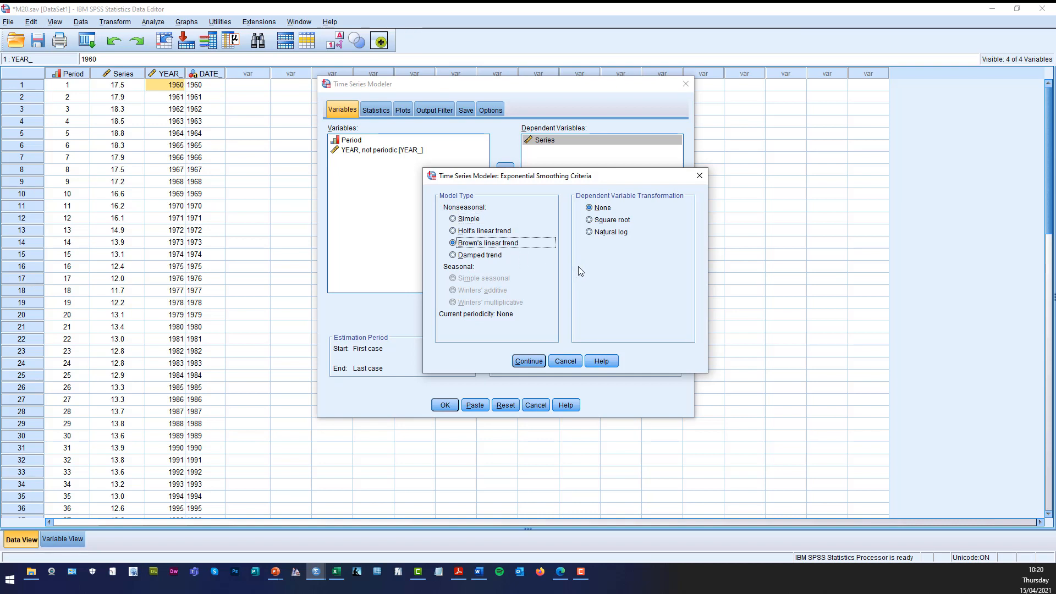
pyautogui.click(538, 364)
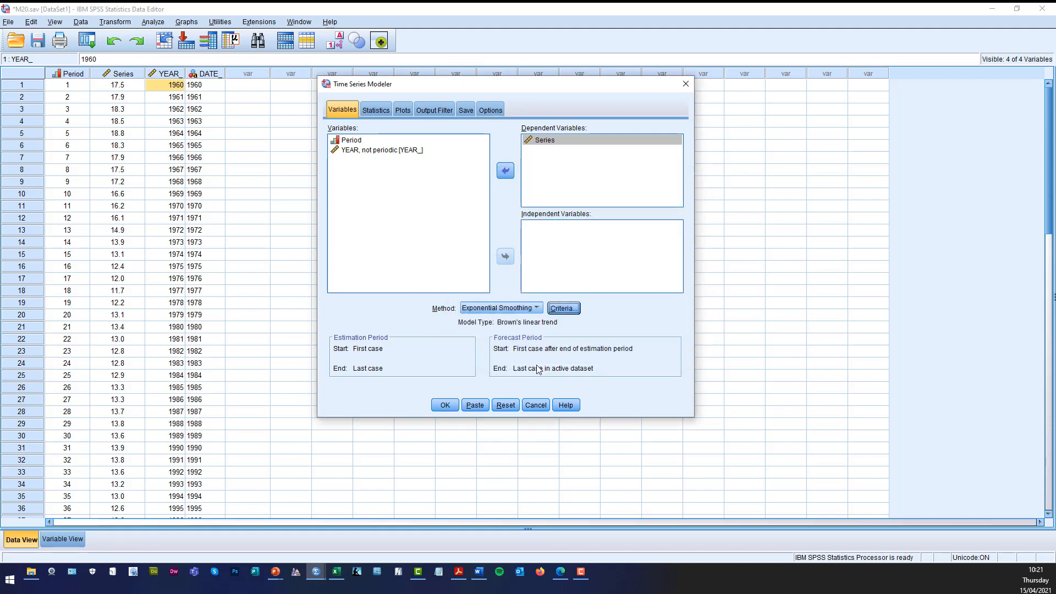
# Configure the model statistics to report Root mean square error instead of Stationary R square, and to display forecasts.
pyautogui.click(376, 109)
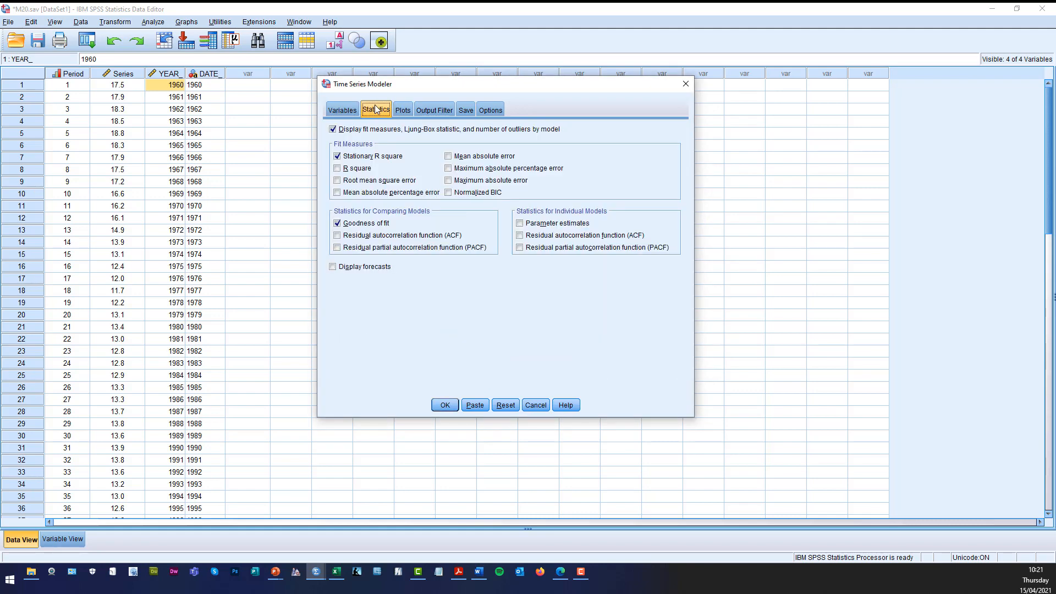
pyautogui.click(338, 157)
pyautogui.click(338, 181)
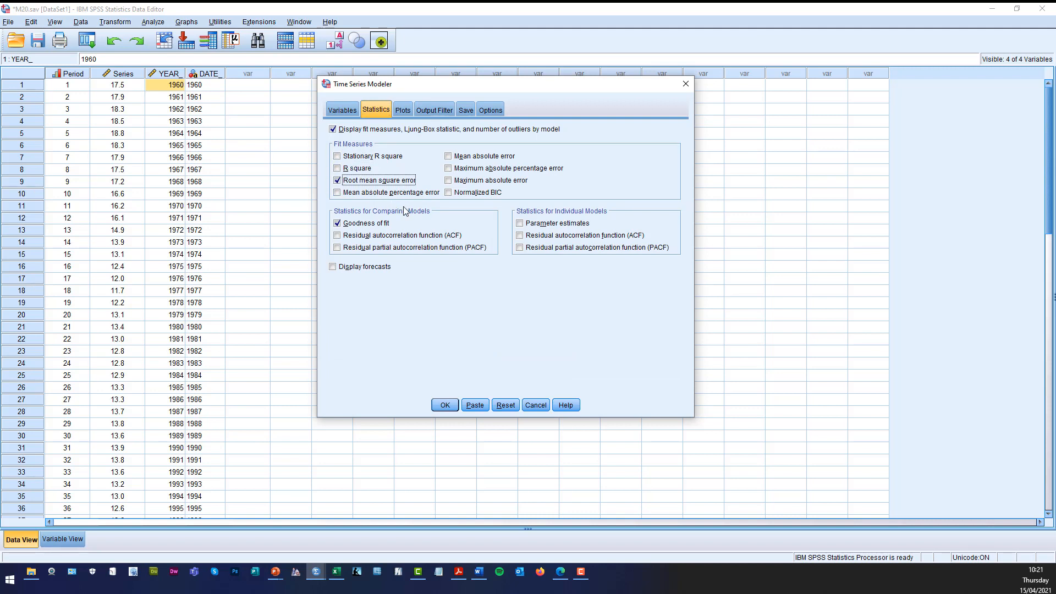
pyautogui.click(333, 268)
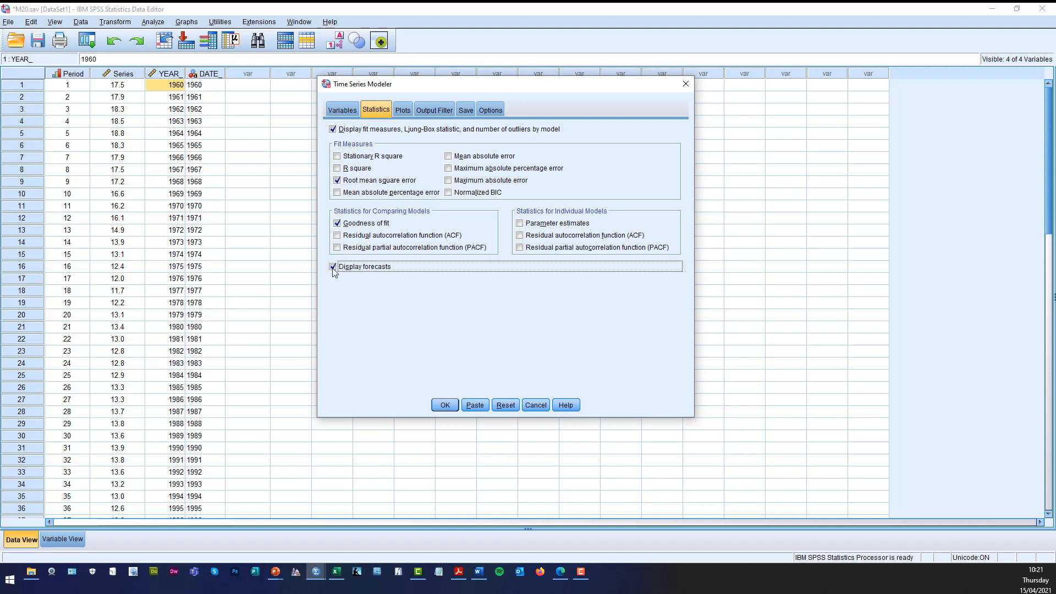
# Add fit values and confidence intervals for both forecasts and fit values to the individual model plot.
pyautogui.click(404, 110)
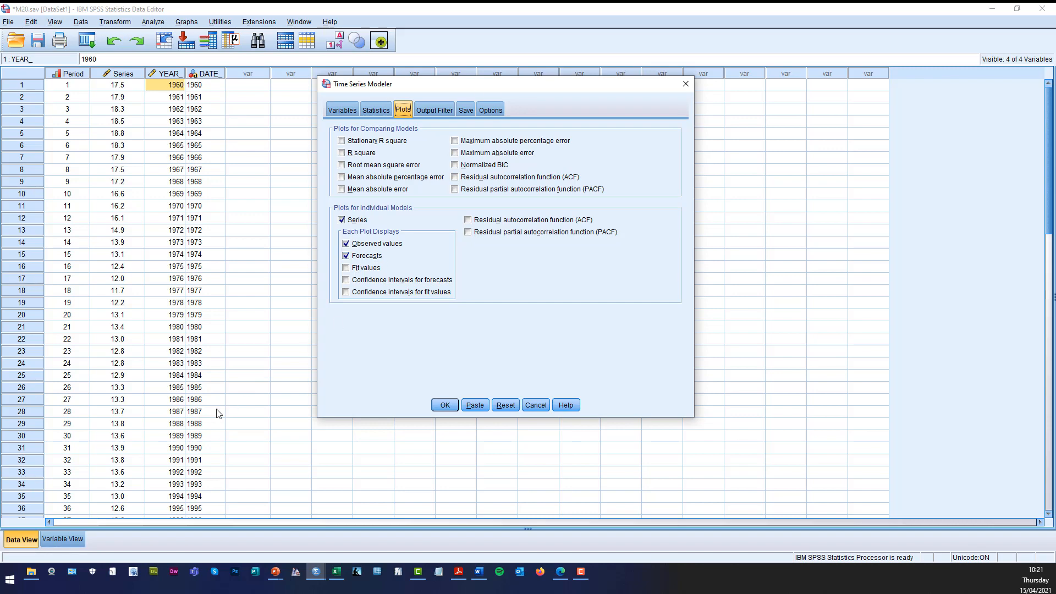
pyautogui.scroll(-9, 219, 415)
pyautogui.scroll(-1, 218, 416)
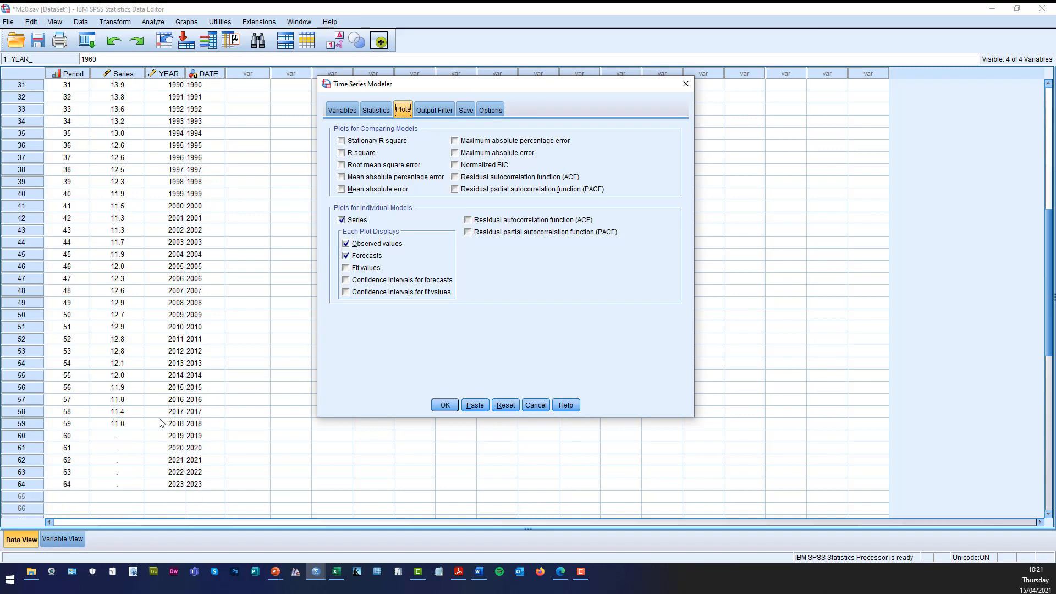
pyautogui.click(346, 268)
pyautogui.scroll(8, 222, 310)
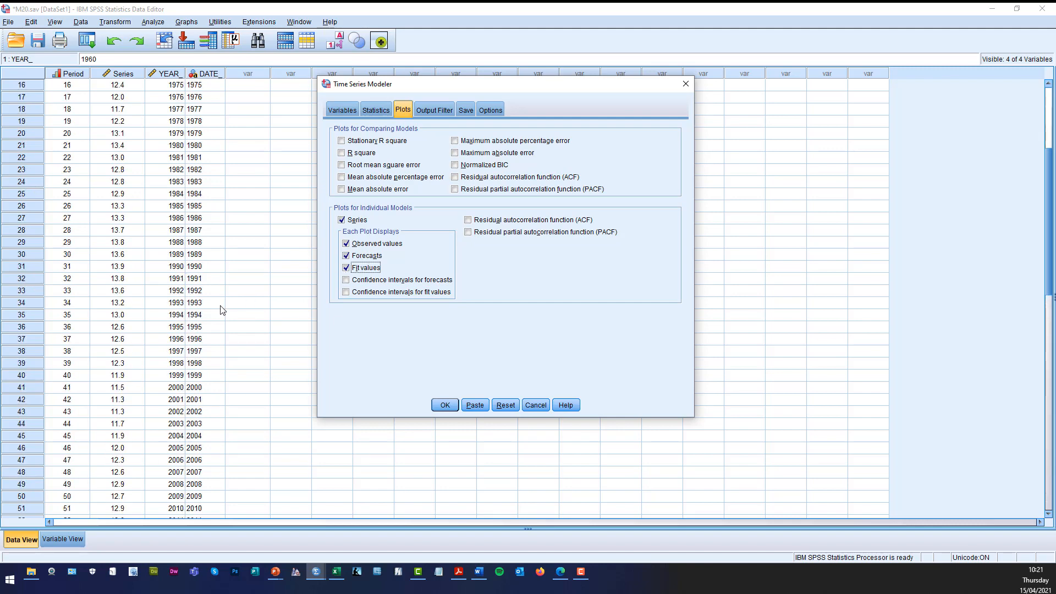
pyautogui.scroll(-8, 221, 311)
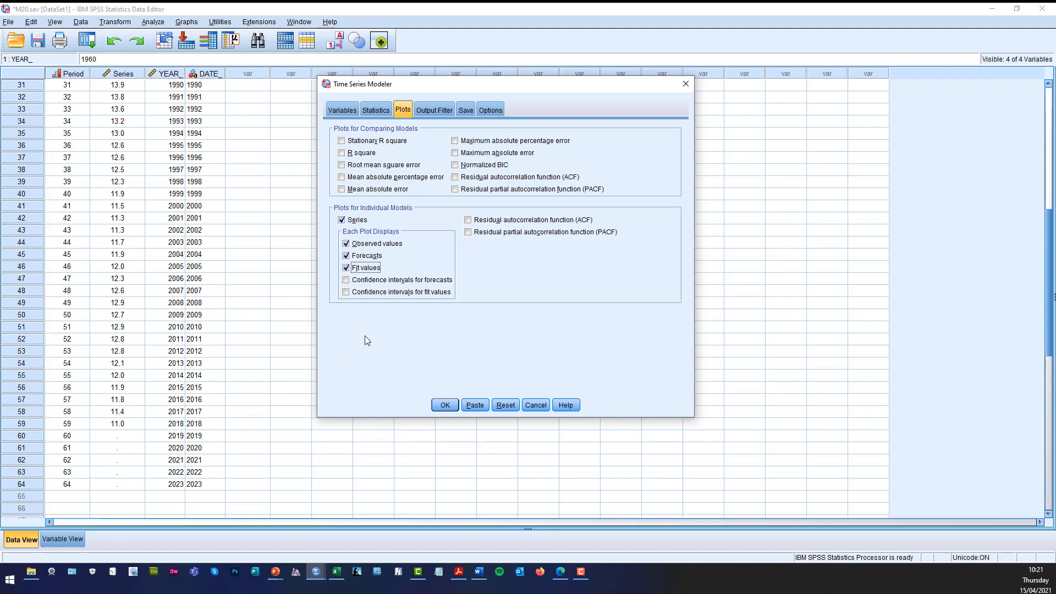
pyautogui.click(346, 280)
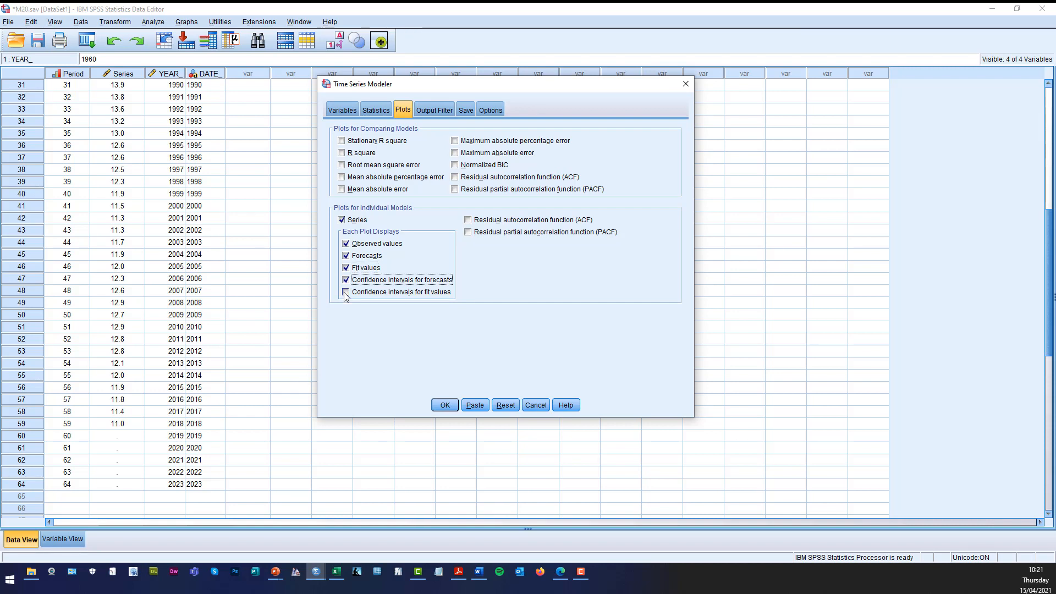
pyautogui.click(346, 292)
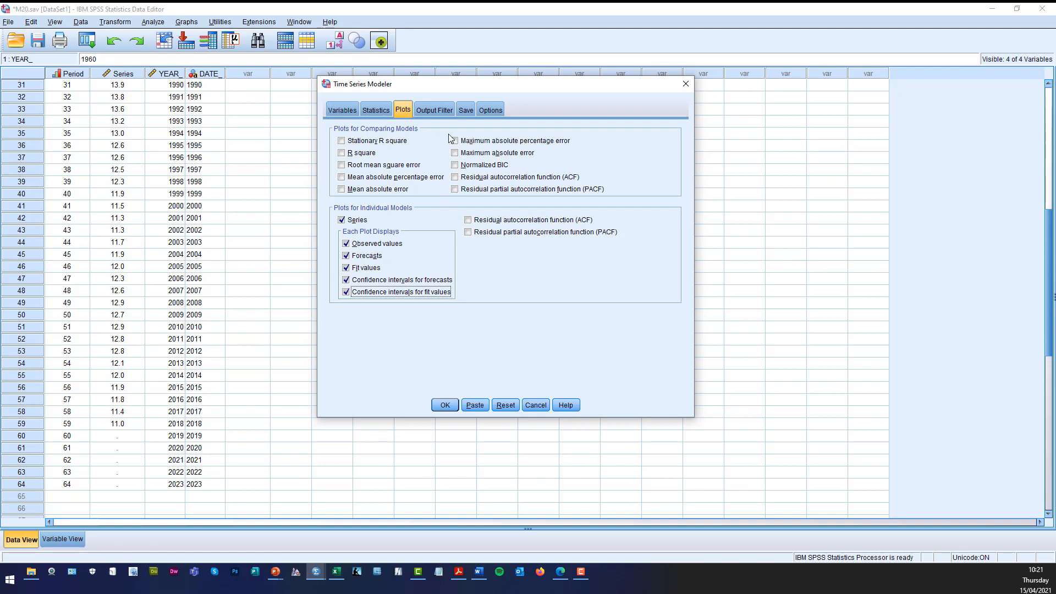
# Save the predicted values and the lower and upper confidence limits as new variables in the dataset.
pyautogui.click(433, 110)
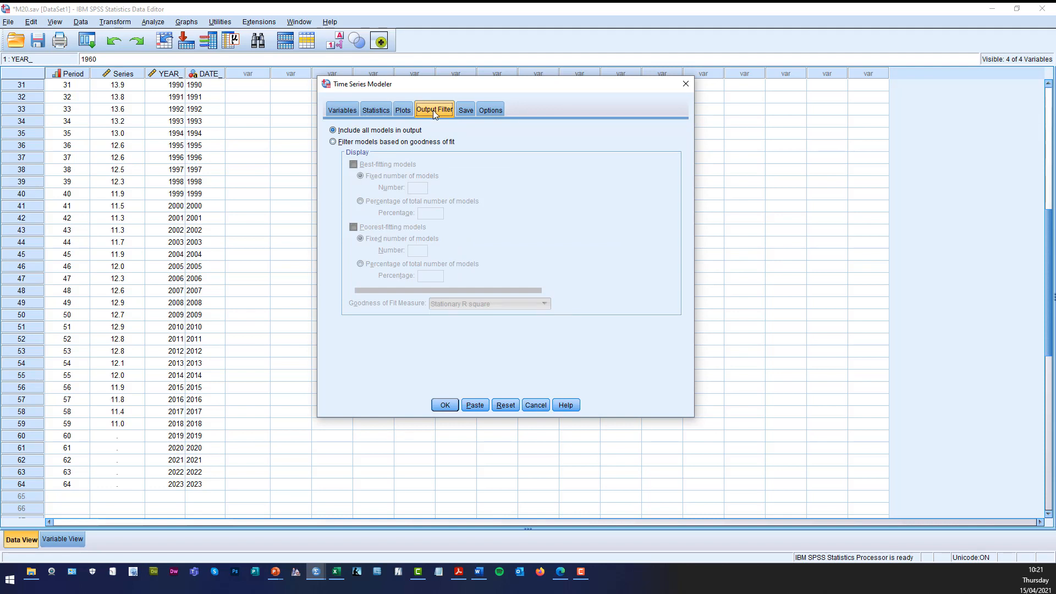
pyautogui.click(463, 113)
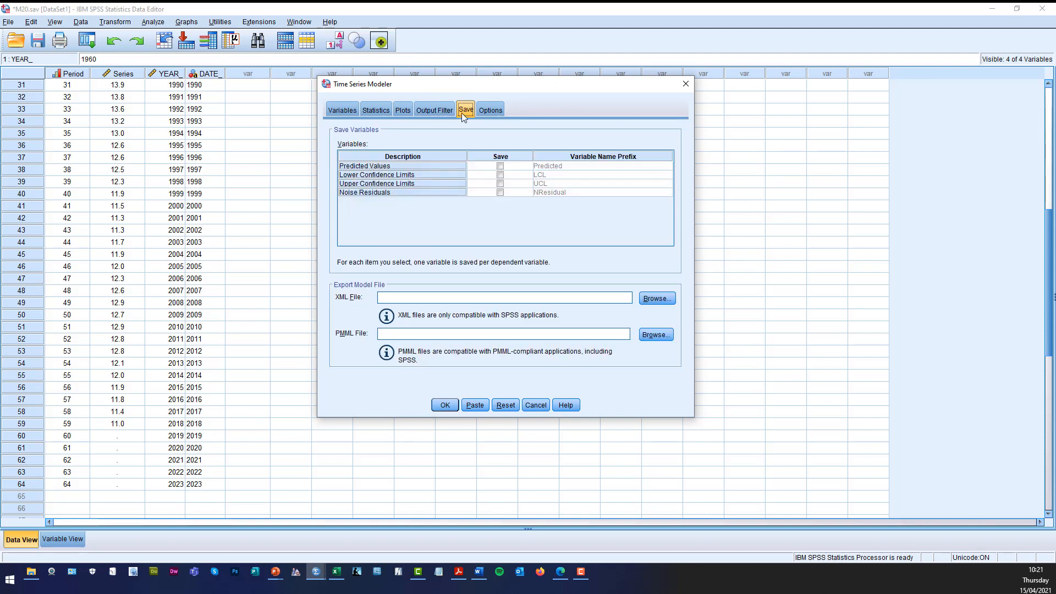
pyautogui.click(499, 167)
pyautogui.click(500, 176)
pyautogui.click(500, 185)
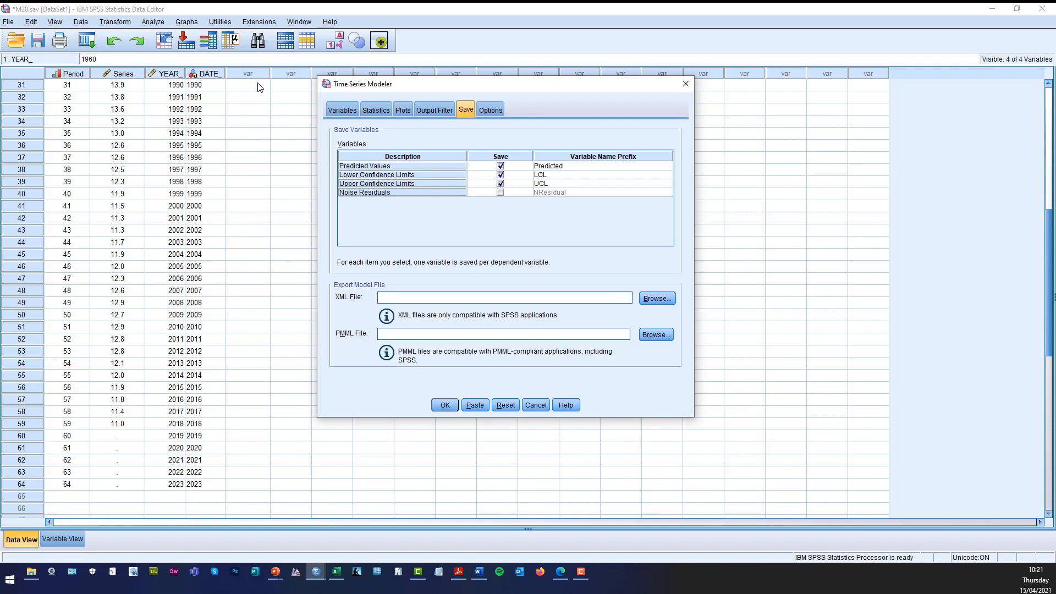
# Set the forecast period to run through the specified year 2023 and run the time series model.
pyautogui.click(488, 111)
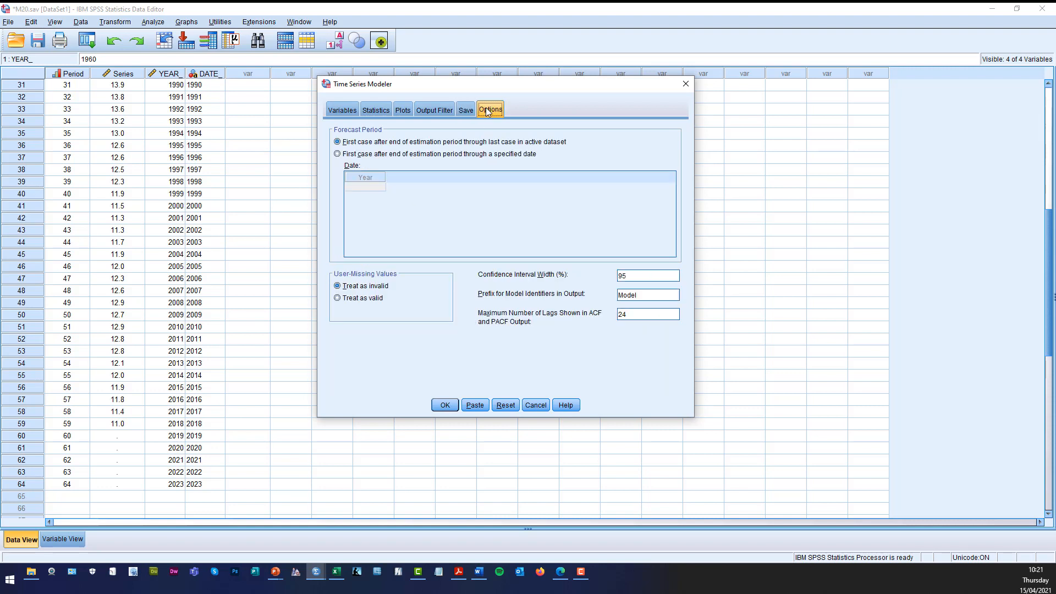
pyautogui.click(338, 154)
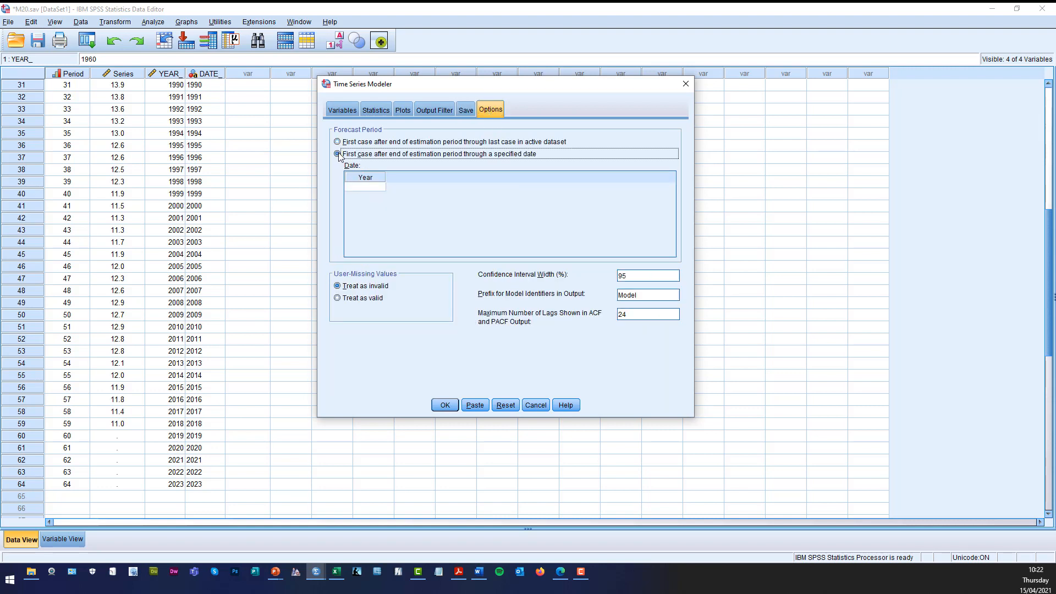
pyautogui.click(364, 188)
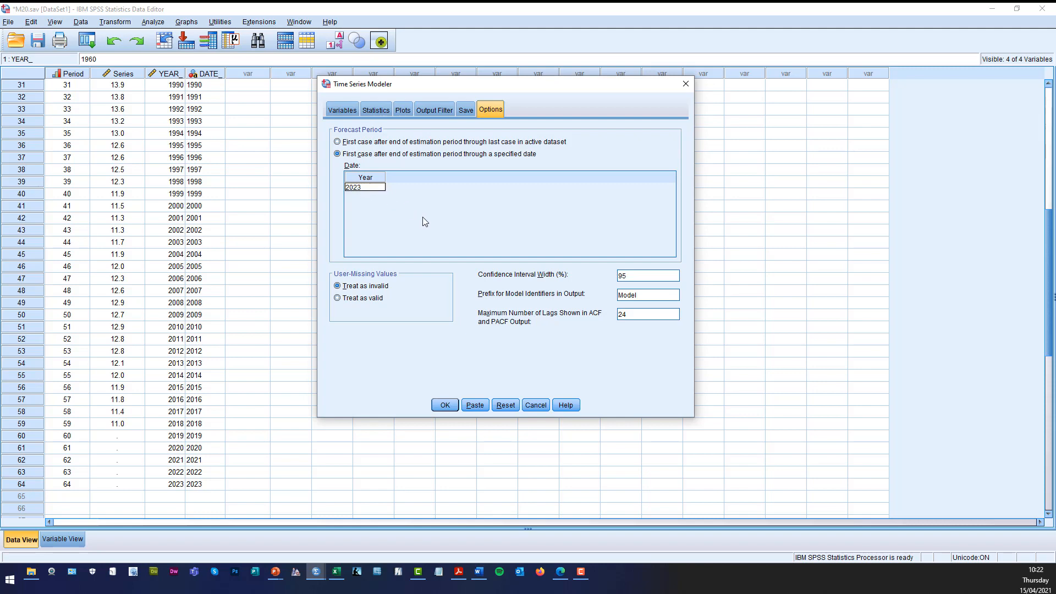
pyautogui.click(445, 406)
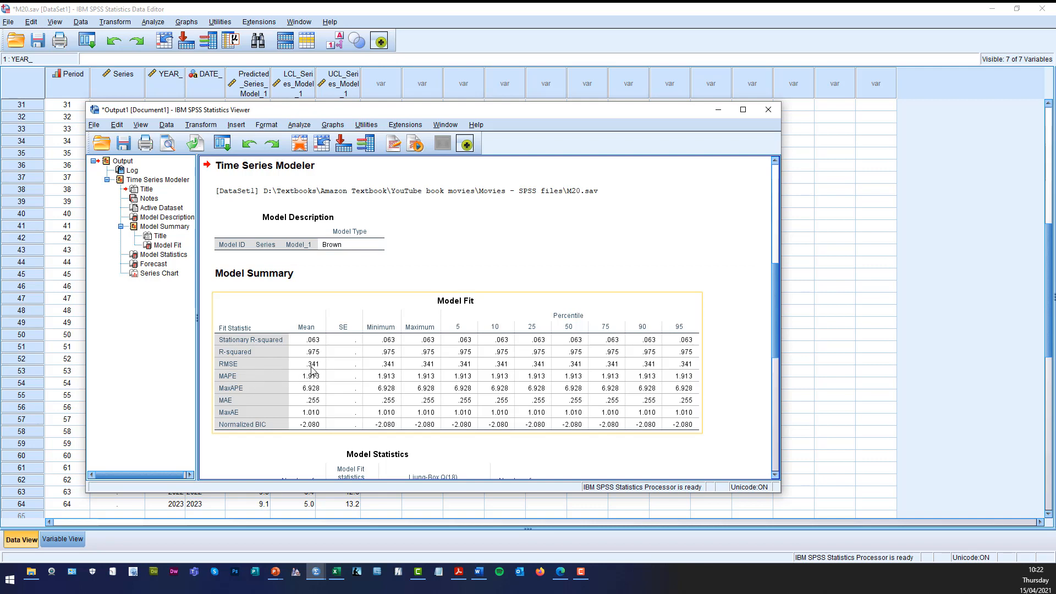
# Examine the Model Fit, Model Statistics and Forecast tables and the series chart in the output.
pyautogui.scroll(-3, 388, 370)
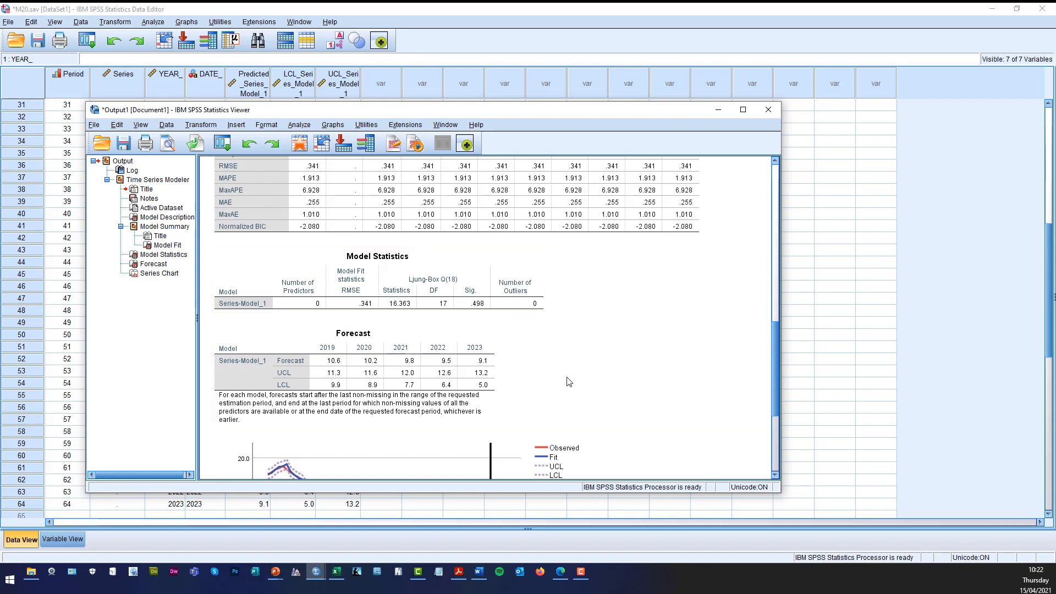
pyautogui.scroll(-1, 570, 383)
pyautogui.scroll(-2, 556, 363)
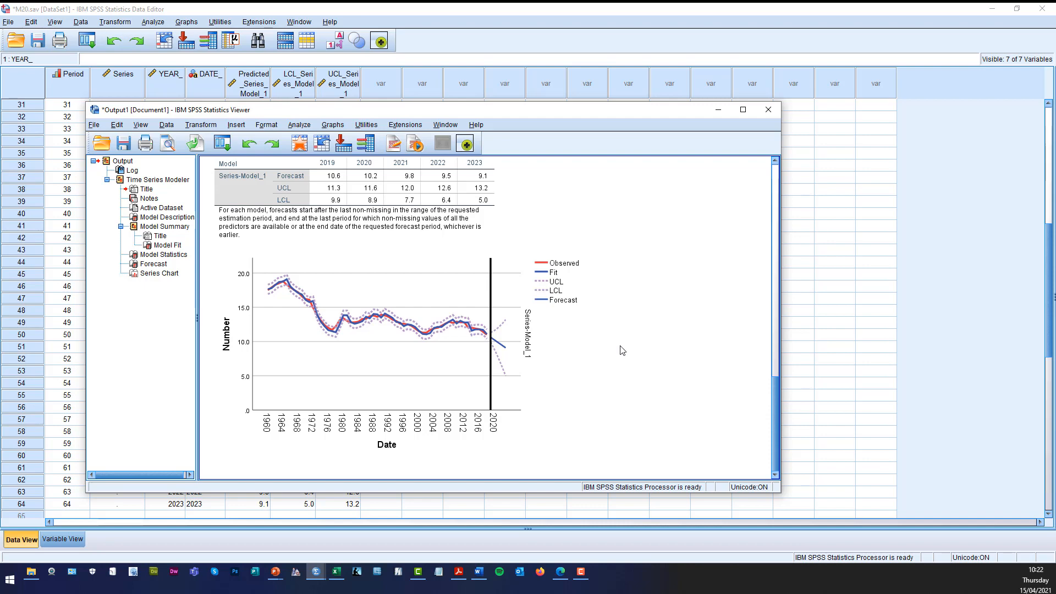
# Return to the Data Editor, set the predicted values variable to four decimals, and show the data again.
pyautogui.click(472, 39)
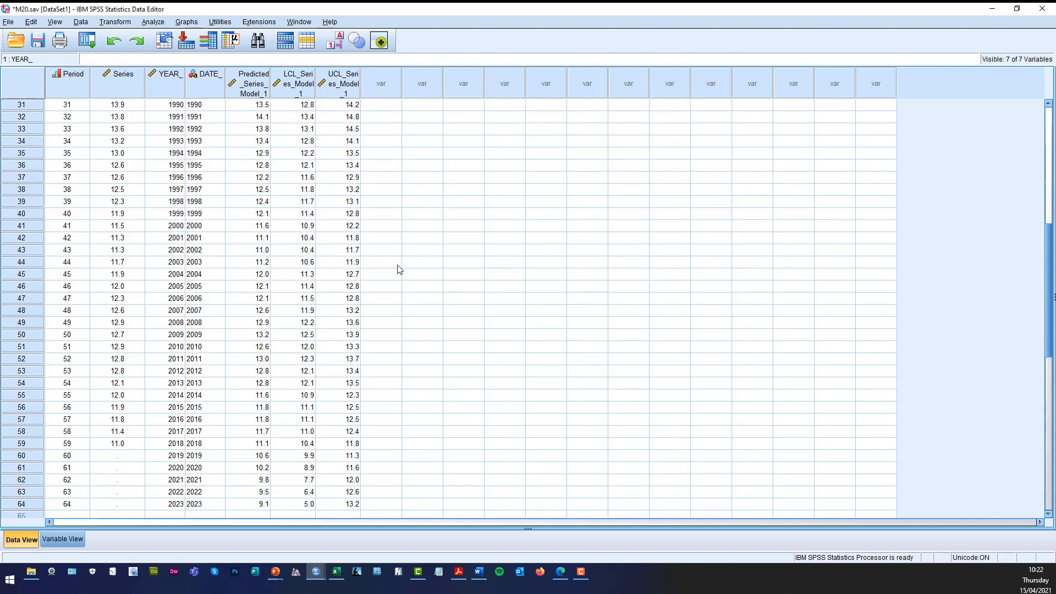
pyautogui.click(68, 540)
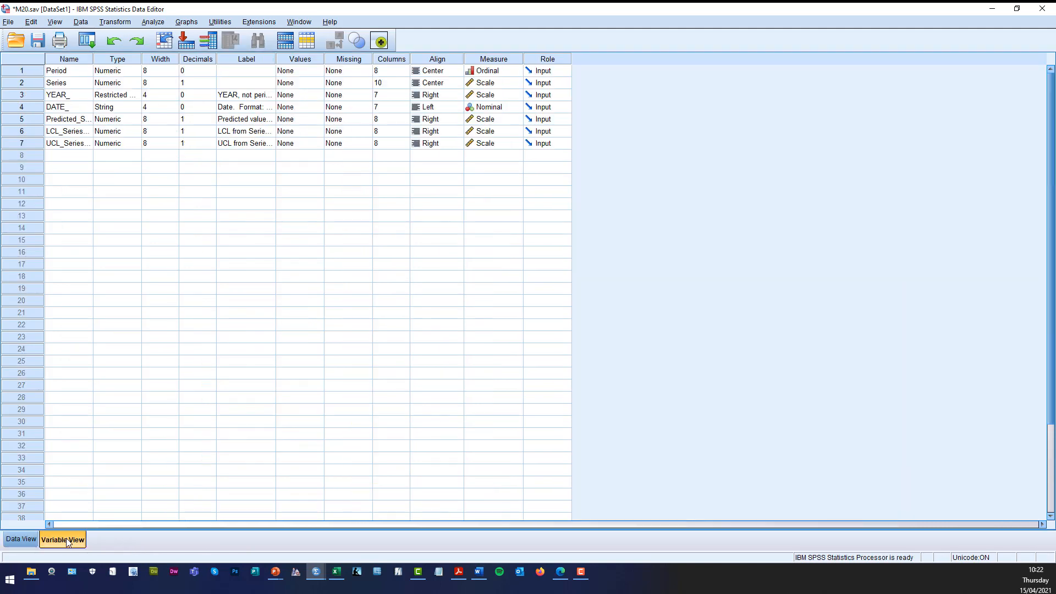
pyautogui.click(209, 123)
pyautogui.click(211, 122)
pyautogui.click(32, 540)
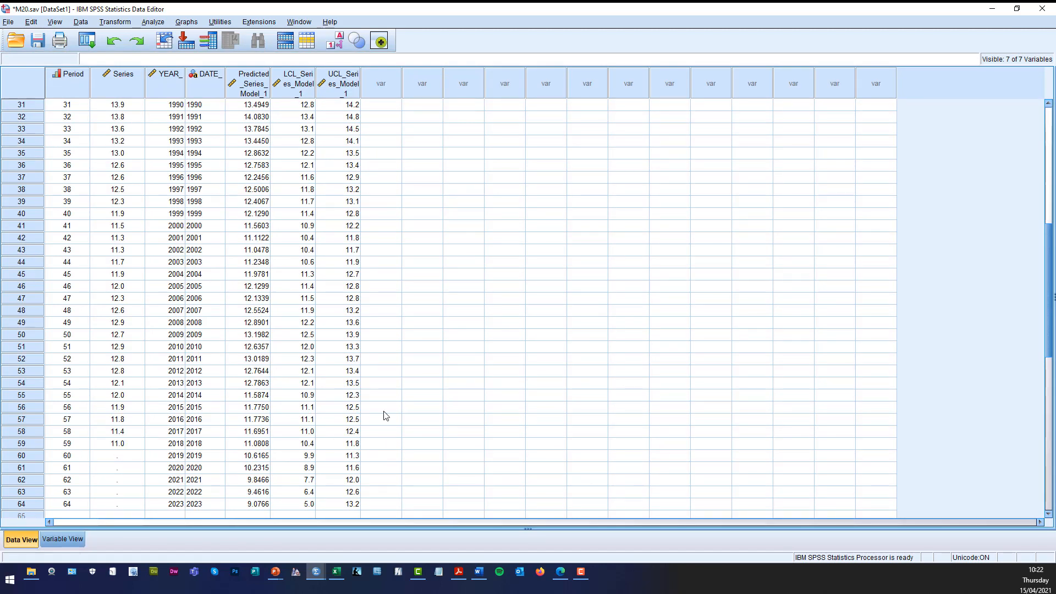
# Compare the SPSS predicted value for 2019 with the 2019 forecast on the DES optim sheet in Excel.
pyautogui.click(256, 459)
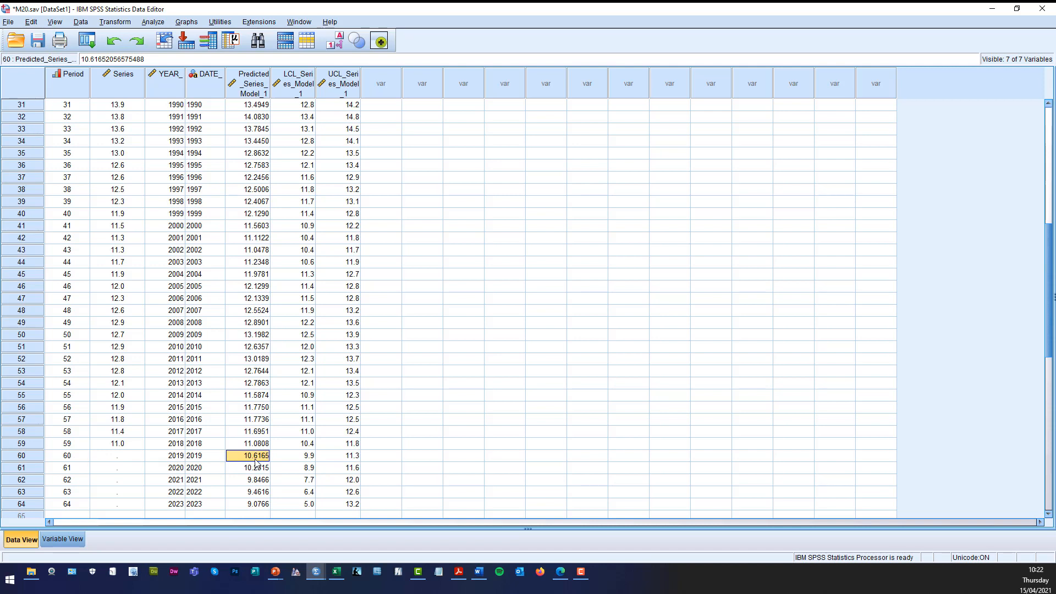
pyautogui.click(337, 573)
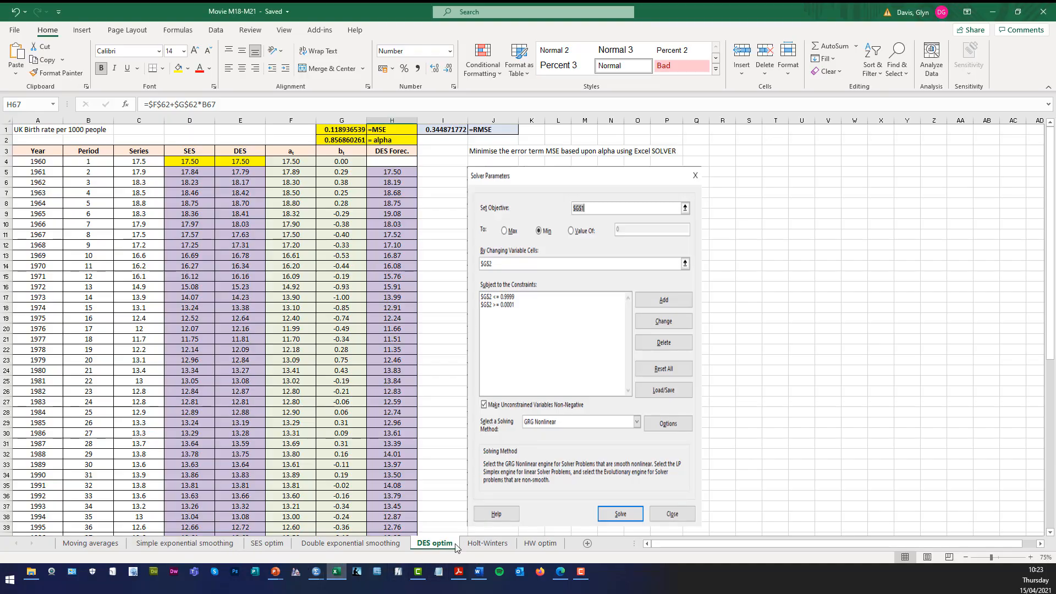
pyautogui.scroll(-9, 450, 330)
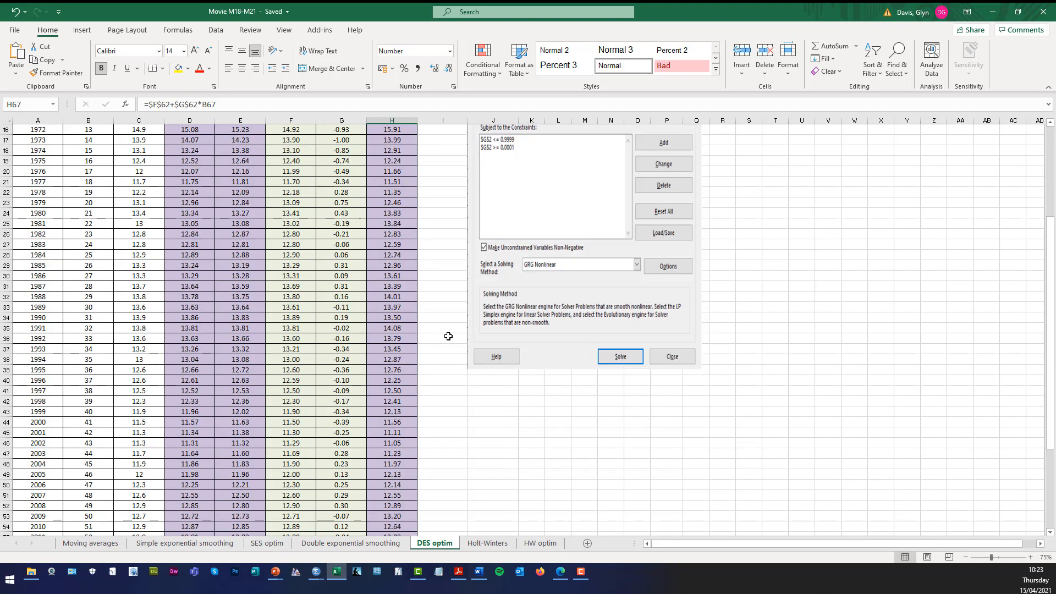
pyautogui.click(416, 495)
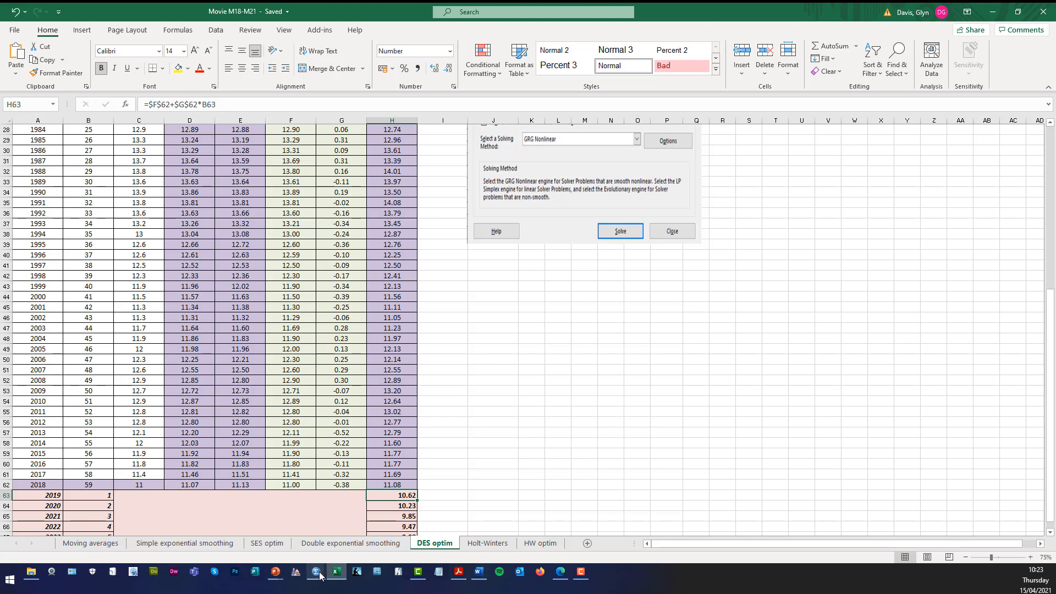
# Switch back to the SPSS data and compare its 2023 predicted value with the 2023 forecast in Excel cell H67.
pyautogui.moveTo(320, 576)
pyautogui.click(360, 540)
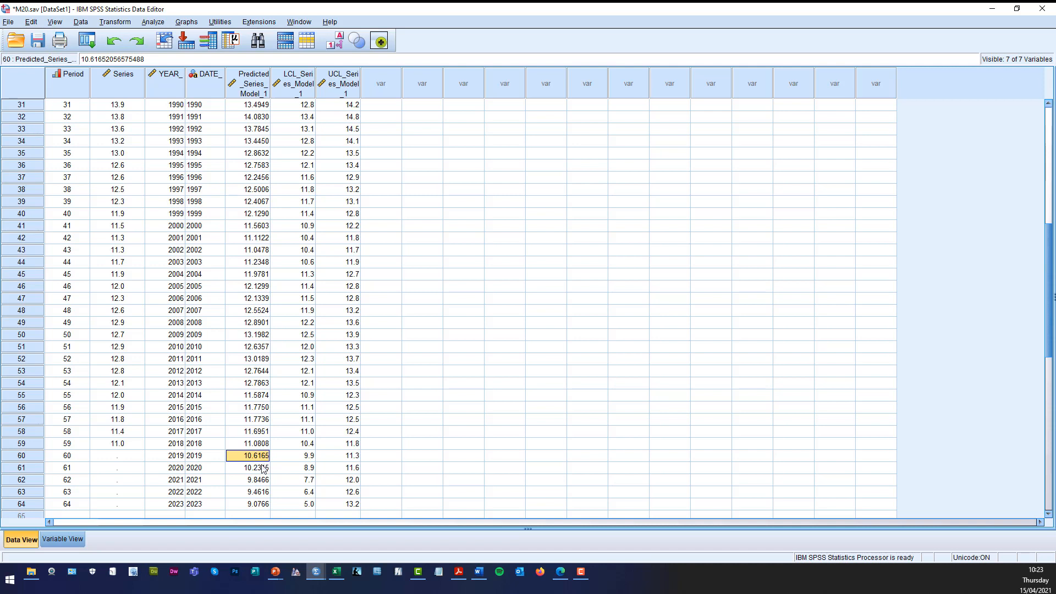
pyautogui.click(247, 504)
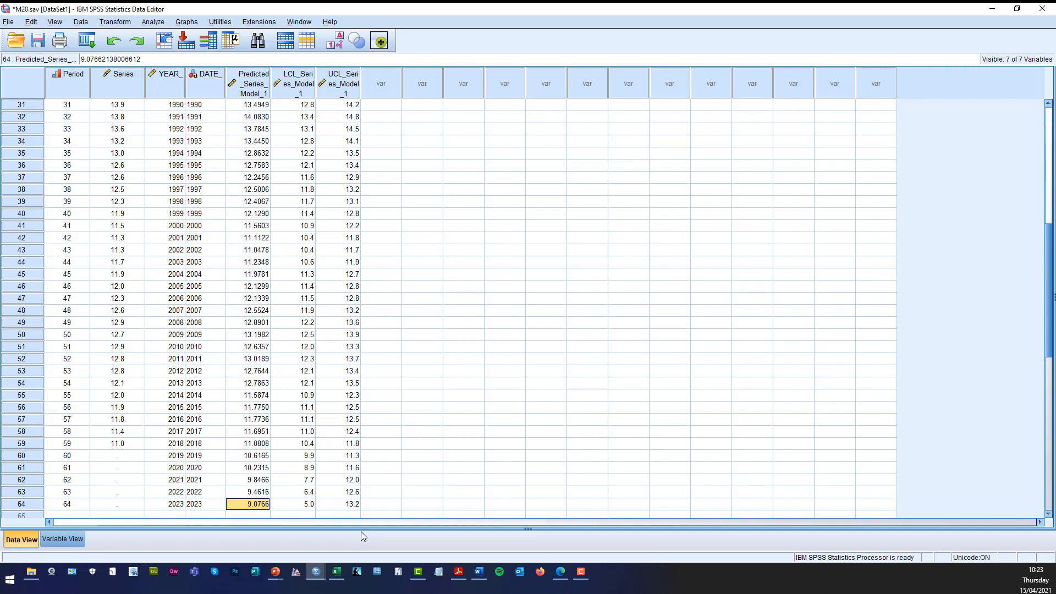
pyautogui.click(336, 572)
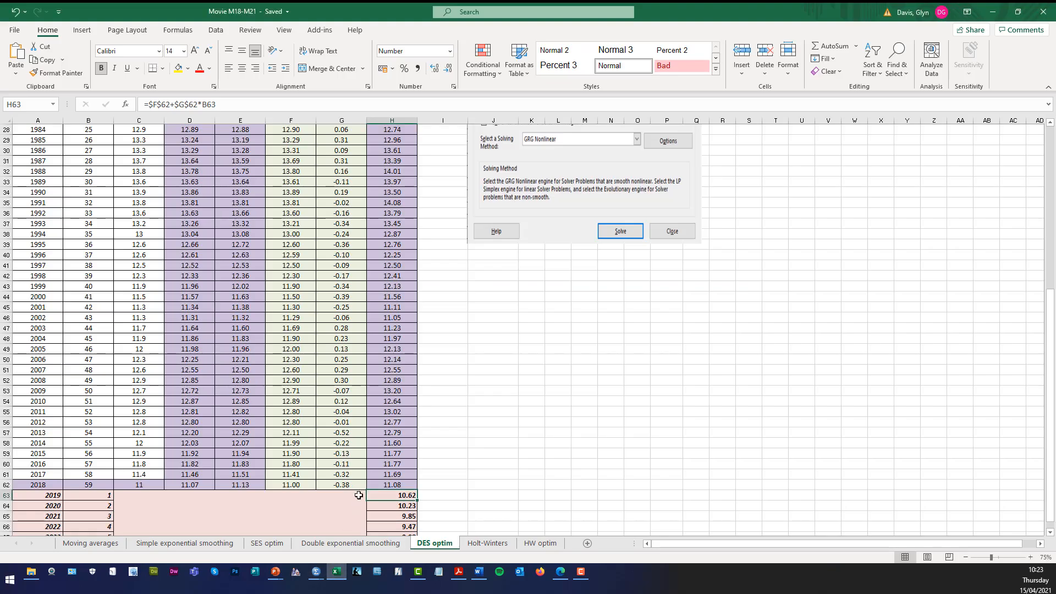
pyautogui.scroll(-2, 358, 495)
pyautogui.click(401, 476)
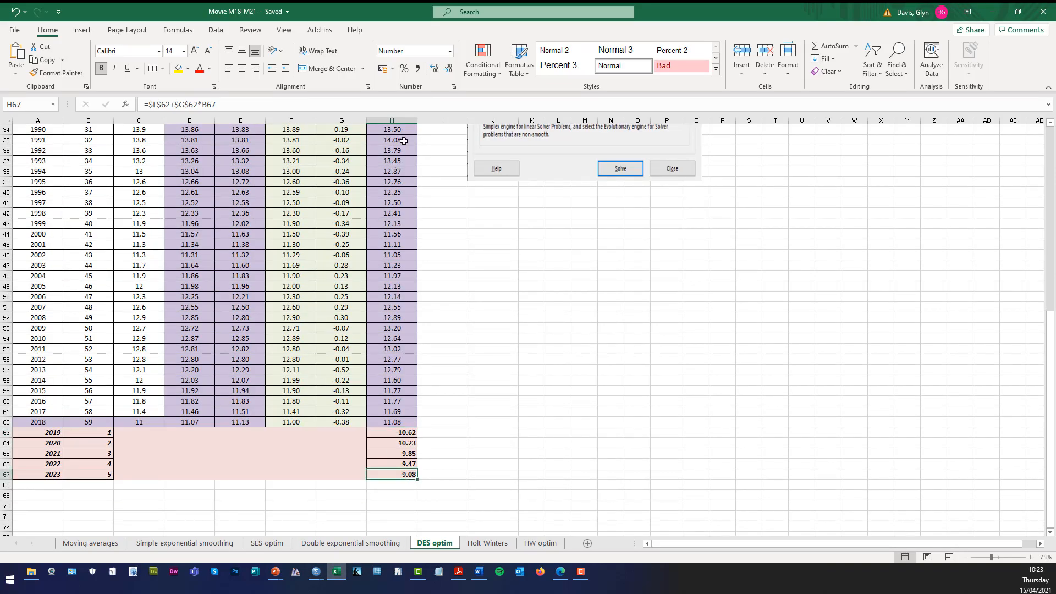
# Display the 2023 forecast in cell H67 with at least four decimal places.
pyautogui.click(433, 69)
pyautogui.click(434, 69)
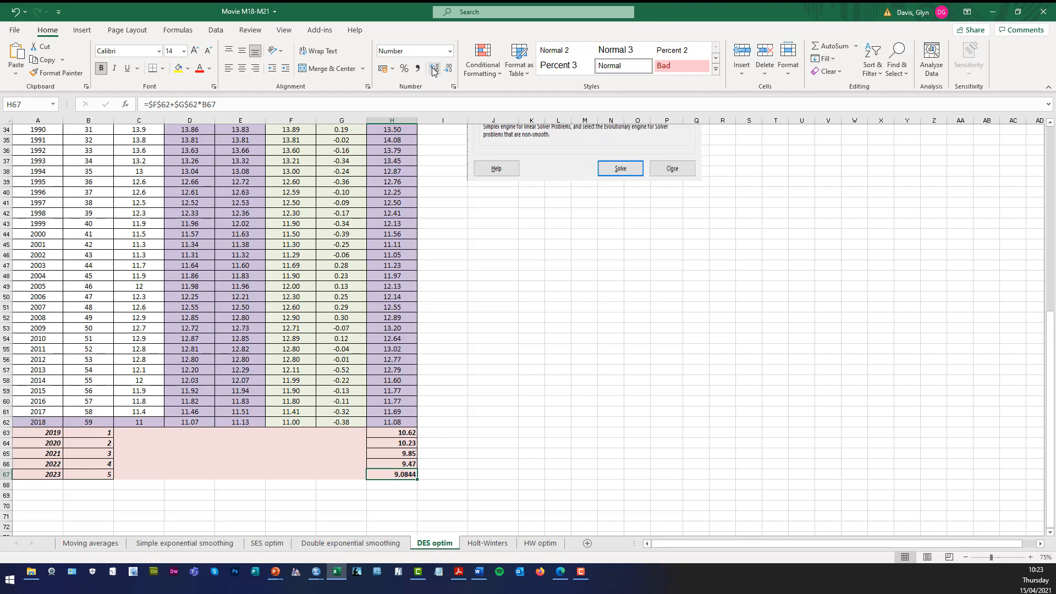
pyautogui.click(434, 69)
# Compare the RMSE in Excel cell I1 with the RMSE in the SPSS Model Fit output, and review the series chart.
pyautogui.scroll(8, 459, 450)
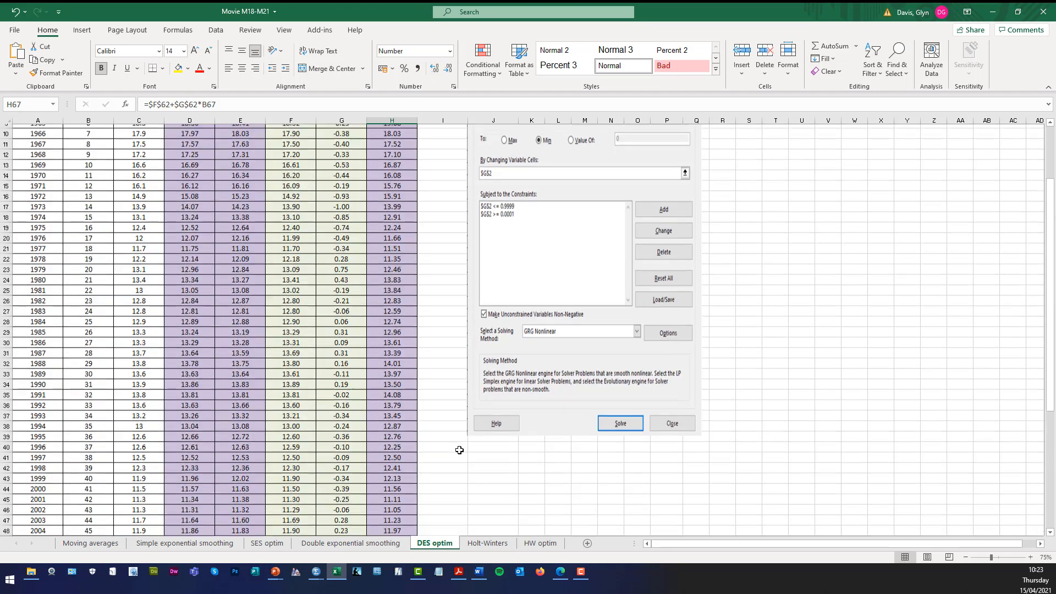
pyautogui.scroll(3, 459, 450)
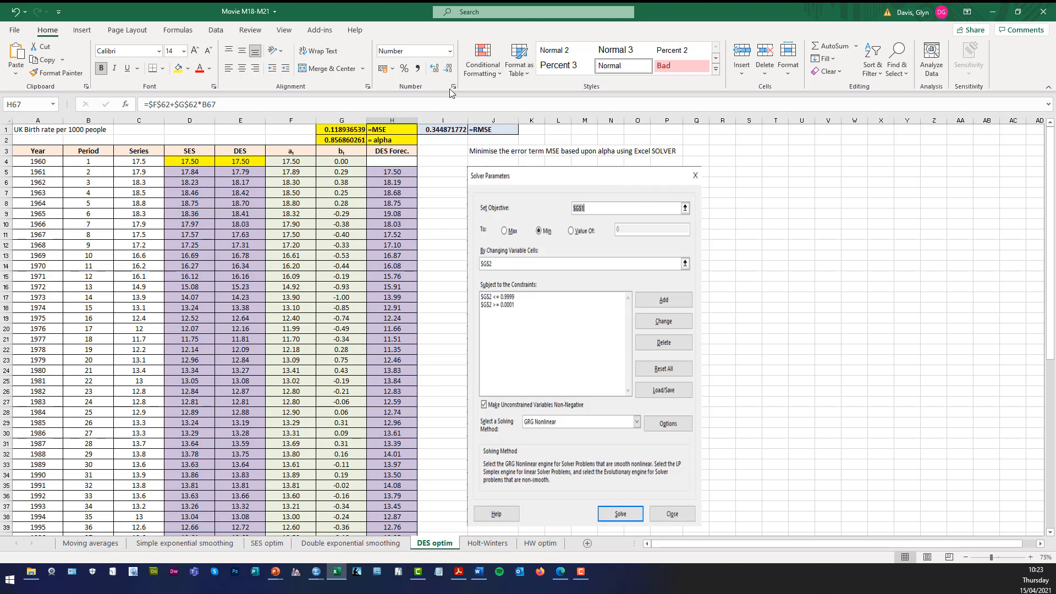
pyautogui.click(444, 131)
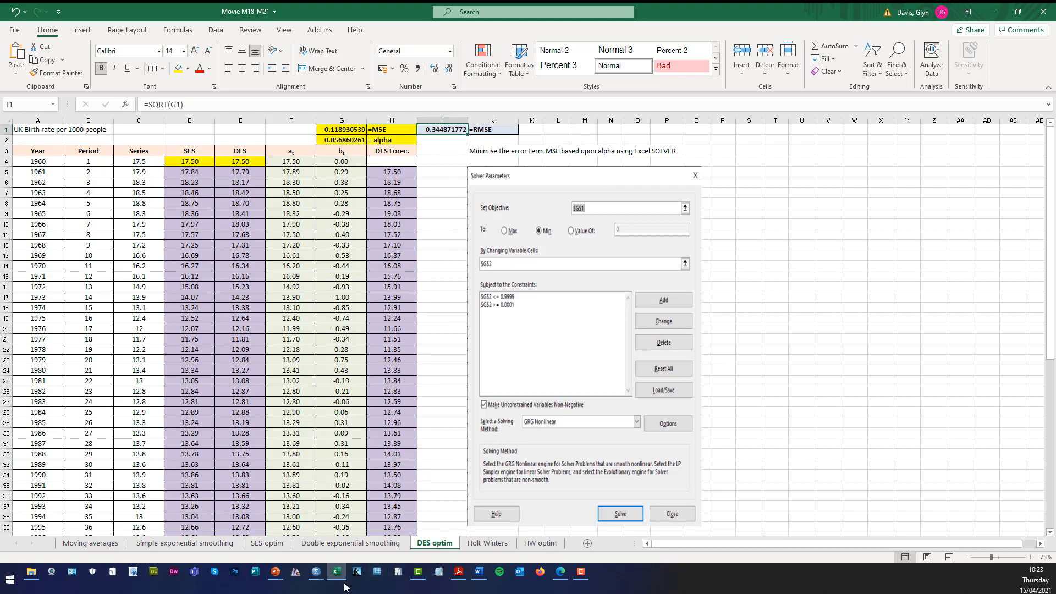
pyautogui.moveTo(318, 576)
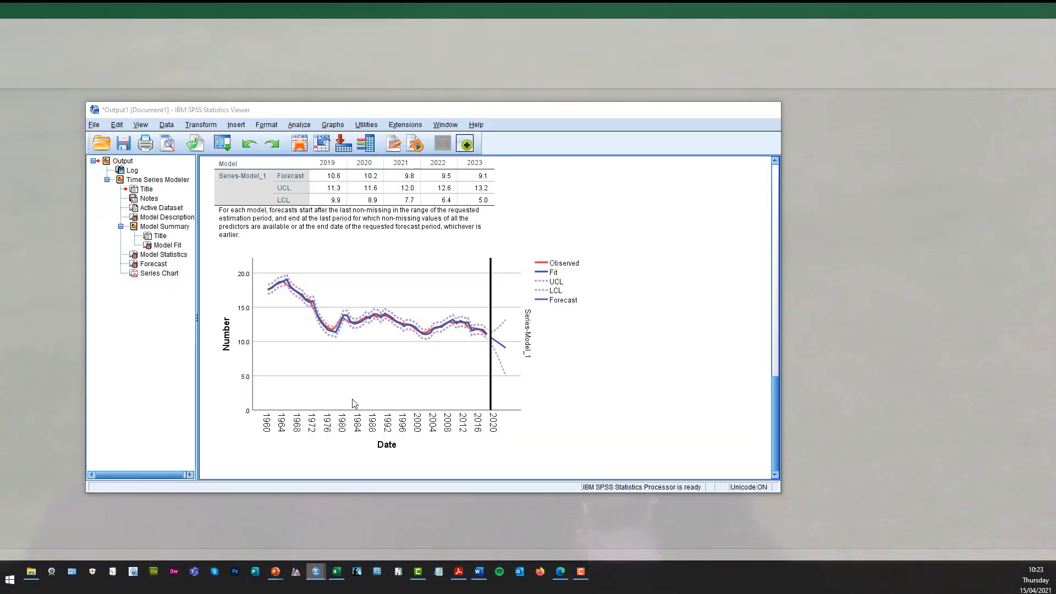
pyautogui.click(256, 526)
pyautogui.scroll(5, 384, 269)
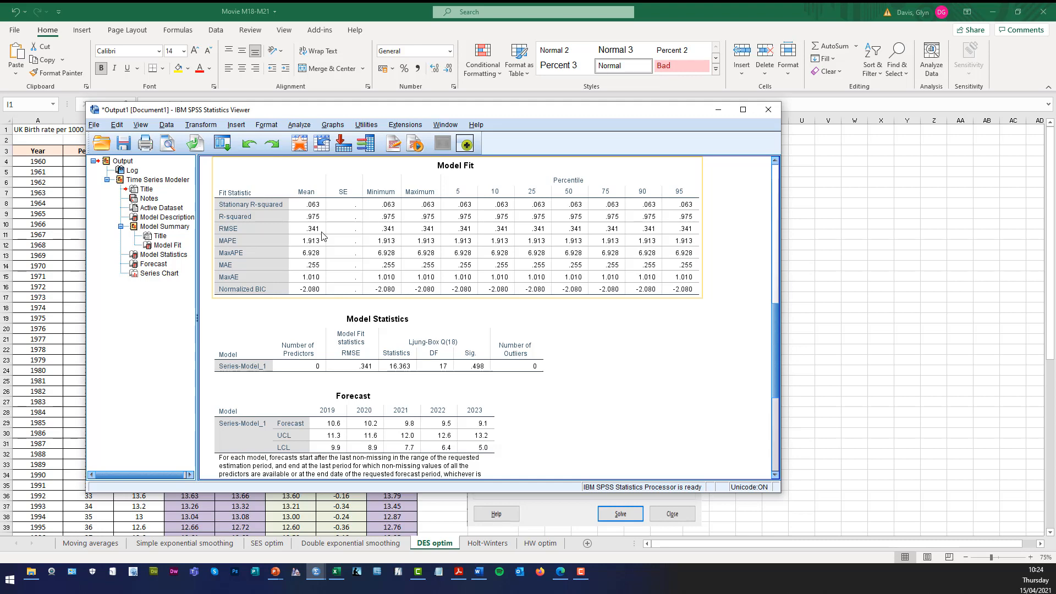
pyautogui.scroll(-5, 535, 300)
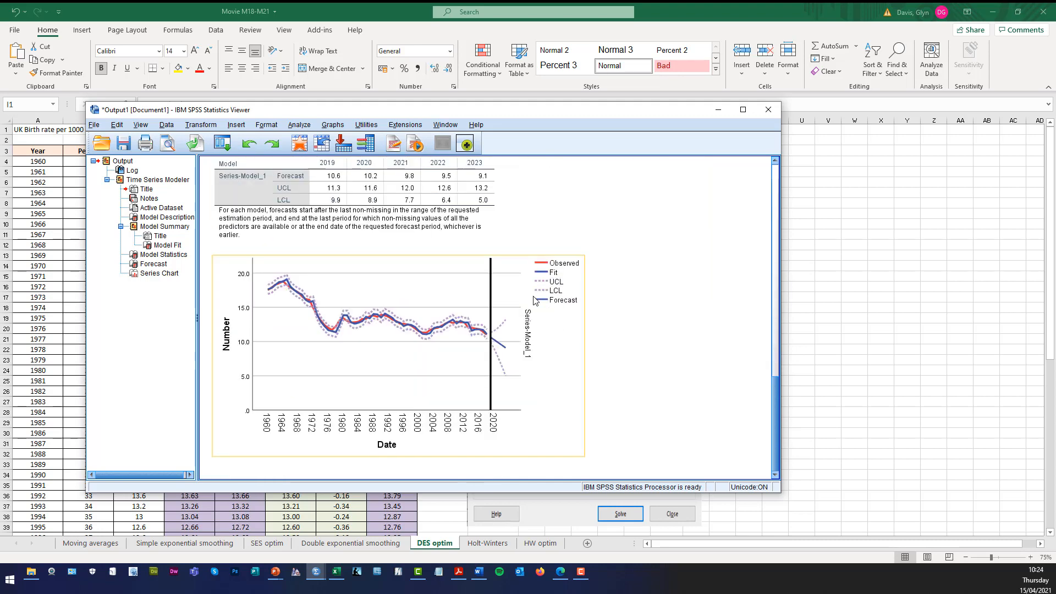